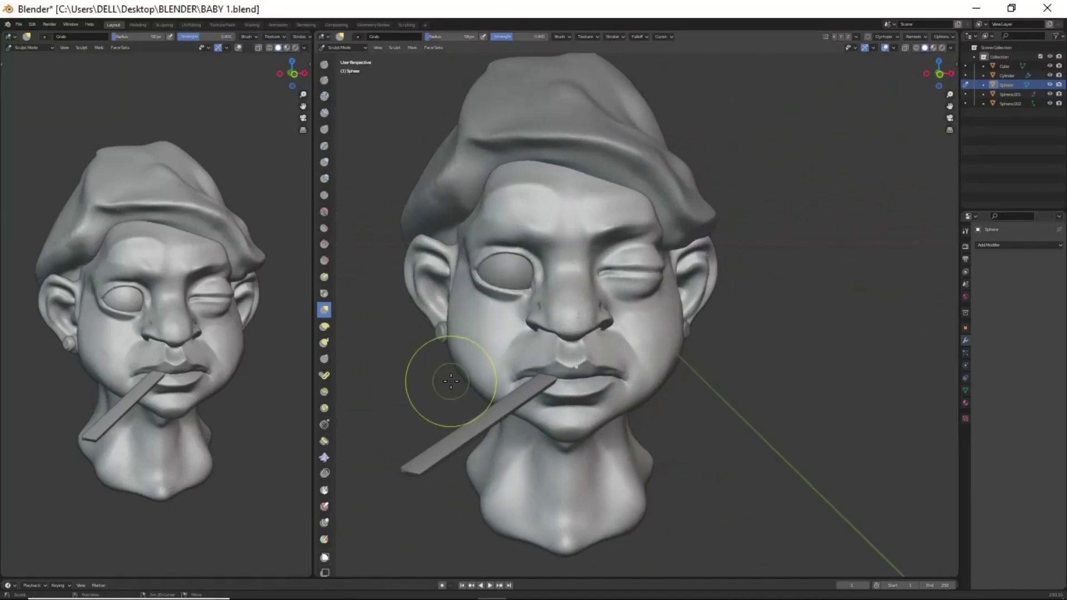
# Orbit around the finished cartoon head to preview it before starting the fresh sphere scene
pyautogui.moveTo(451, 381); pyautogui.dragTo(472, 383, button='middle')
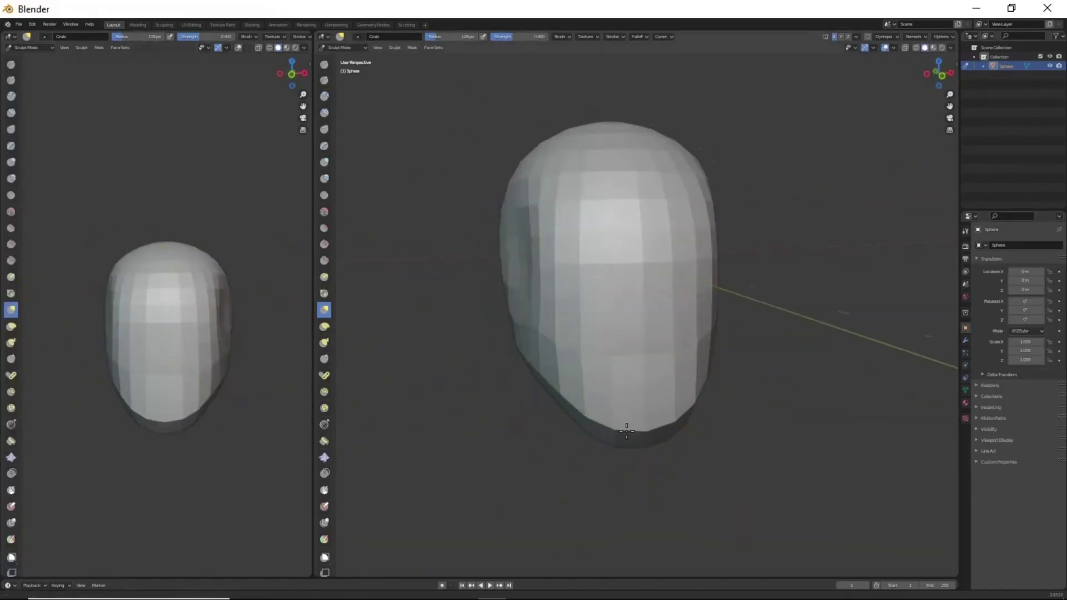
# Grab the stretched sphere into a head shape with a neck, checking it from several angles
pyautogui.moveTo(680, 358); pyautogui.dragTo(627, 376, button='middle')
pyautogui.moveTo(756, 374); pyautogui.dragTo(558, 433, button='middle')
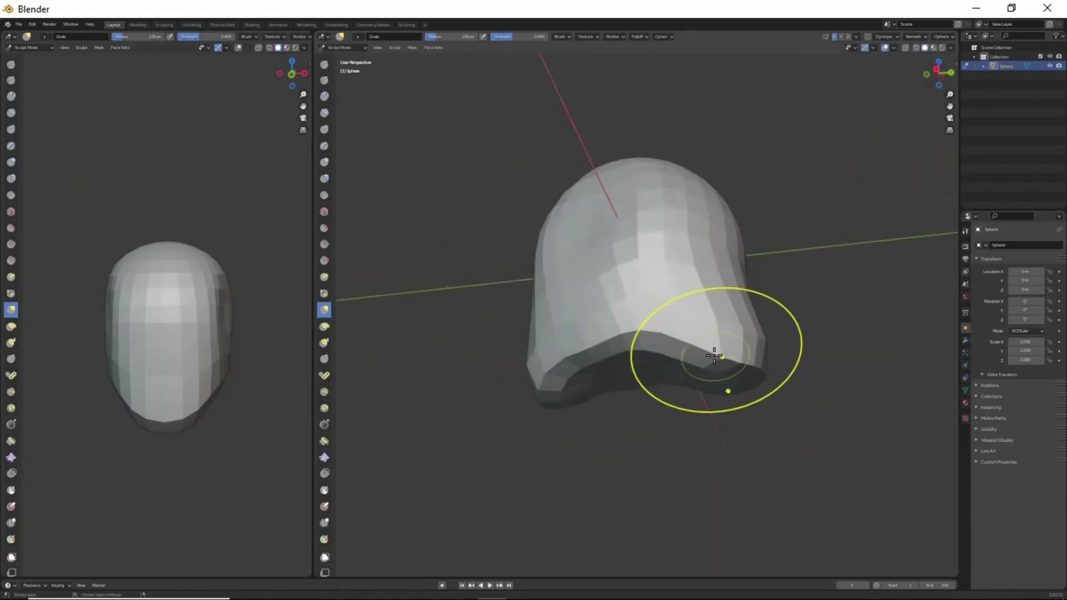
pyautogui.moveTo(685, 359)
pyautogui.mouseDown(button='middle')
pyautogui.moveTo(550, 301)
pyautogui.moveTo(792, 219)
pyautogui.moveTo(602, 400)
pyautogui.mouseUp(button='middle')
pyautogui.moveTo(715, 269)
pyautogui.mouseDown(button='middle')
pyautogui.moveTo(534, 407)
pyautogui.moveTo(648, 381)
pyautogui.moveTo(626, 324)
pyautogui.mouseUp(button='middle')
pyautogui.moveTo(586, 439)
pyautogui.mouseDown(button='middle')
pyautogui.moveTo(639, 410)
pyautogui.moveTo(627, 213)
pyautogui.moveTo(591, 414)
pyautogui.moveTo(538, 399)
pyautogui.moveTo(670, 445)
pyautogui.moveTo(674, 410)
pyautogui.moveTo(570, 410)
pyautogui.moveTo(764, 382)
pyautogui.moveTo(668, 447)
pyautogui.mouseUp(button='middle')
# Voxel-remesh the head to a smoother, evenly dense surface
pyautogui.press('r')
pyautogui.click(620, 362)
pyautogui.hotkey('ctrl', 'r')
# Carve the eye sockets with the Draw Sharp brush, orbiting to check
pyautogui.hotkey('shift', 'x')
pyautogui.press('g')
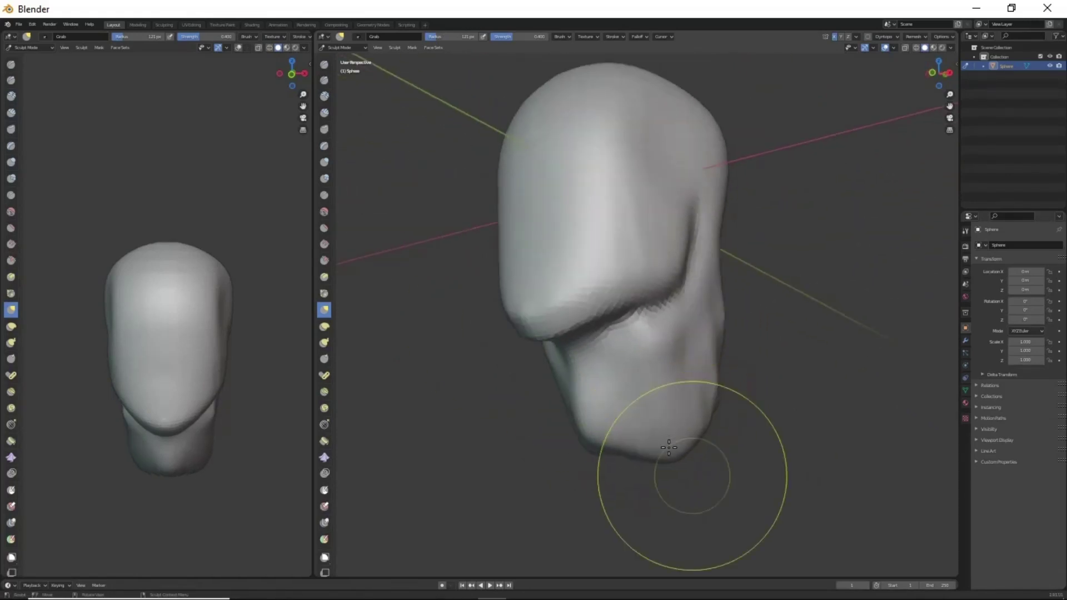
pyautogui.hotkey('shift', 'x')
pyautogui.moveTo(701, 383); pyautogui.dragTo(528, 343, button='middle')
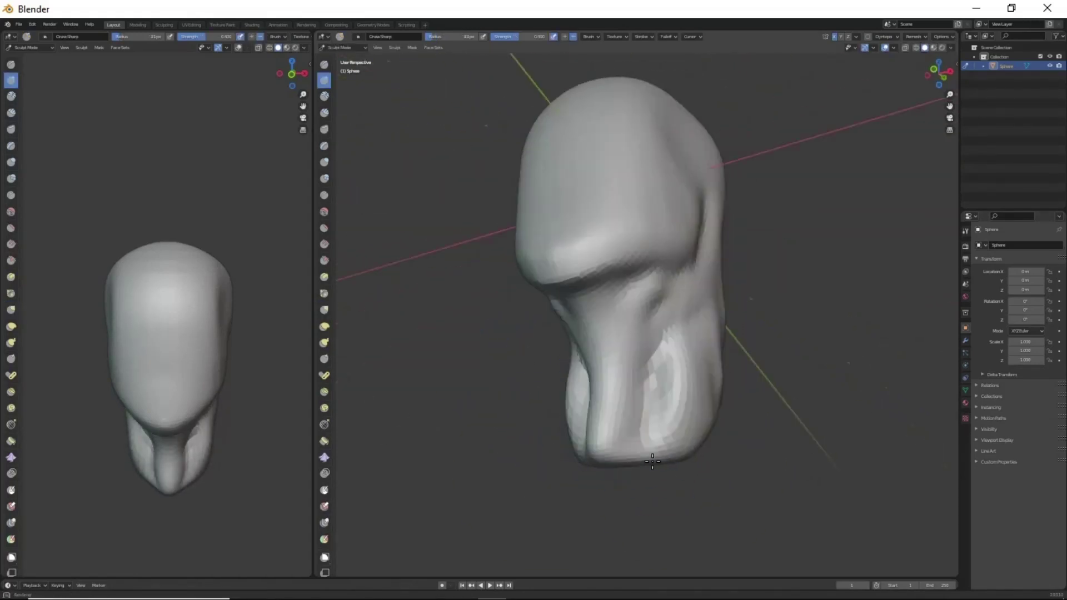
pyautogui.moveTo(685, 389); pyautogui.dragTo(713, 390, button='middle')
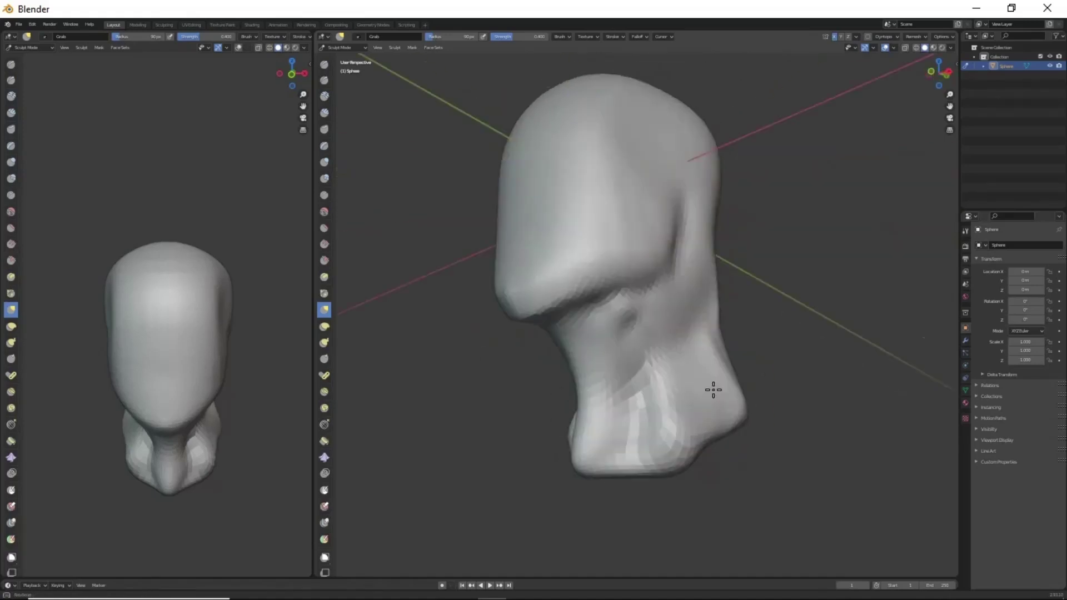
pyautogui.moveTo(667, 338); pyautogui.dragTo(730, 426, button='middle')
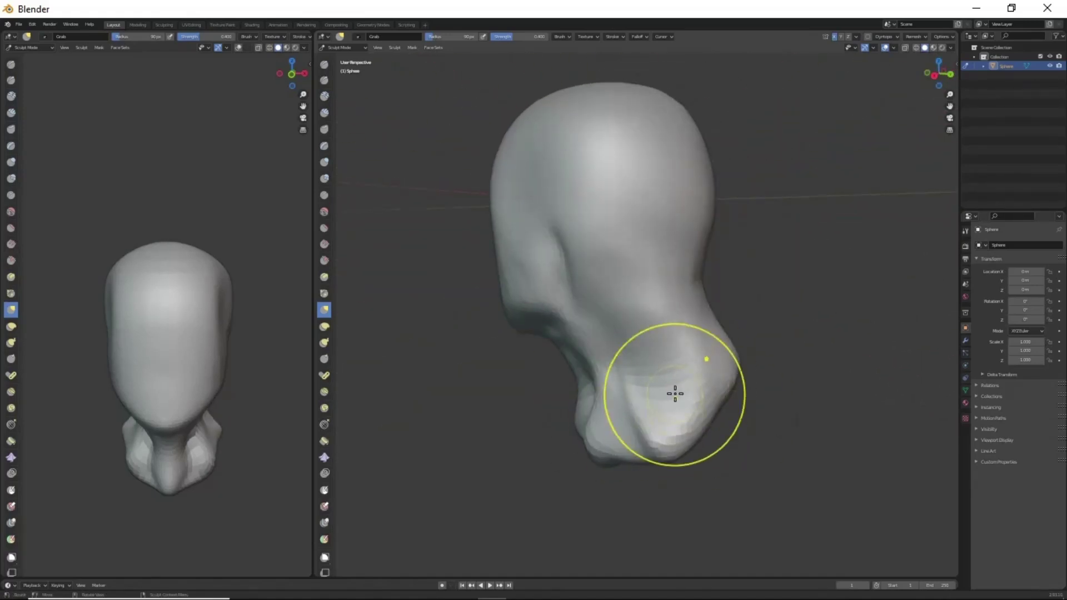
pyautogui.moveTo(675, 394)
pyautogui.mouseDown(button='middle')
pyautogui.moveTo(626, 369)
pyautogui.moveTo(553, 453)
pyautogui.moveTo(573, 382)
pyautogui.mouseUp(button='middle')
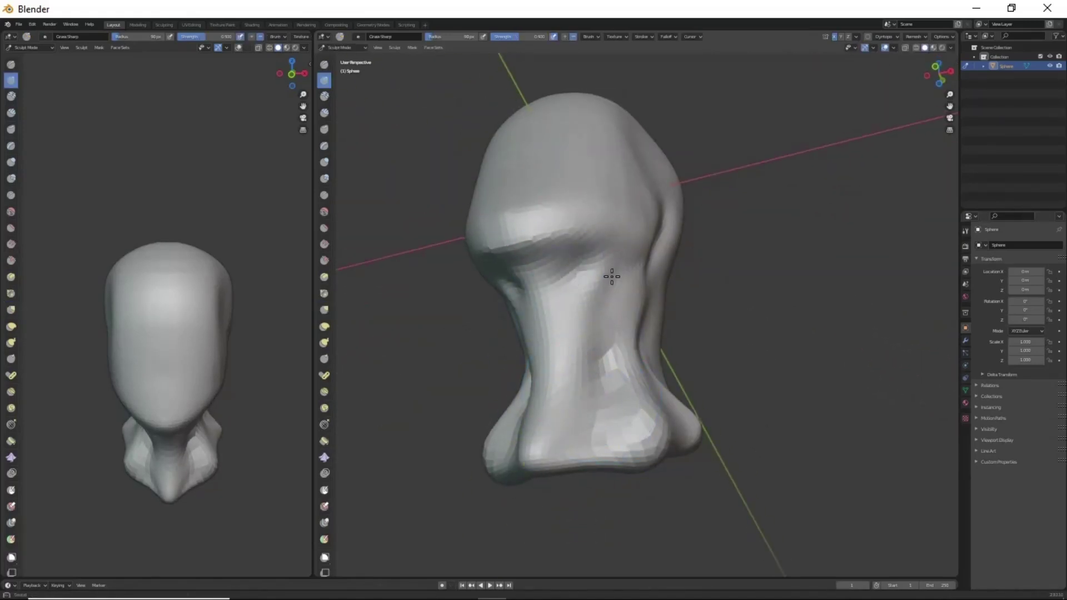
# Cut the mouth groove and adjust the face from side views using Grab and Draw Sharp
pyautogui.moveTo(612, 276); pyautogui.dragTo(576, 370, button='middle')
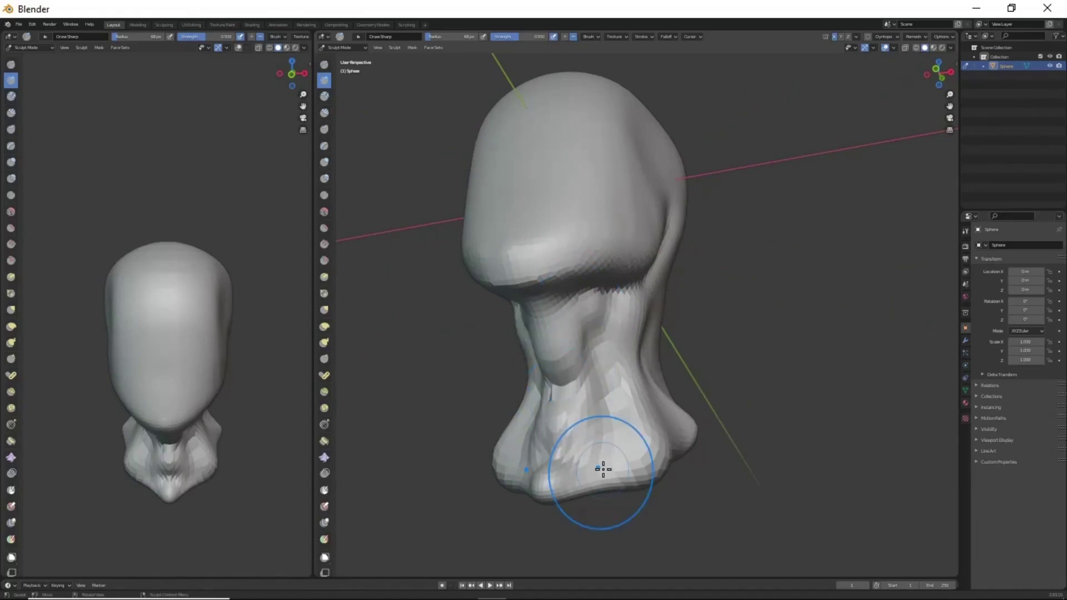
pyautogui.moveTo(603, 469)
pyautogui.mouseDown(button='middle')
pyautogui.moveTo(611, 445)
pyautogui.moveTo(619, 464)
pyautogui.moveTo(720, 395)
pyautogui.mouseUp(button='middle')
pyautogui.press('g')
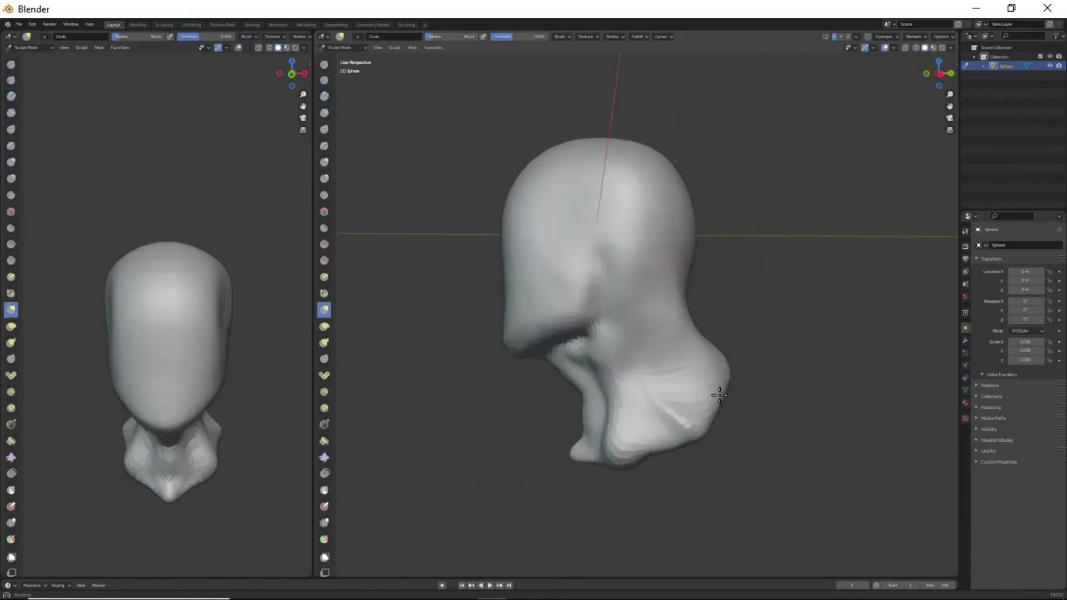
pyautogui.moveTo(655, 350); pyautogui.dragTo(663, 368, button='middle')
pyautogui.moveTo(665, 328)
pyautogui.mouseDown(button='middle')
pyautogui.moveTo(578, 324)
pyautogui.moveTo(617, 328)
pyautogui.moveTo(596, 349)
pyautogui.mouseUp(button='middle')
pyautogui.hotkey('shift', 'x')
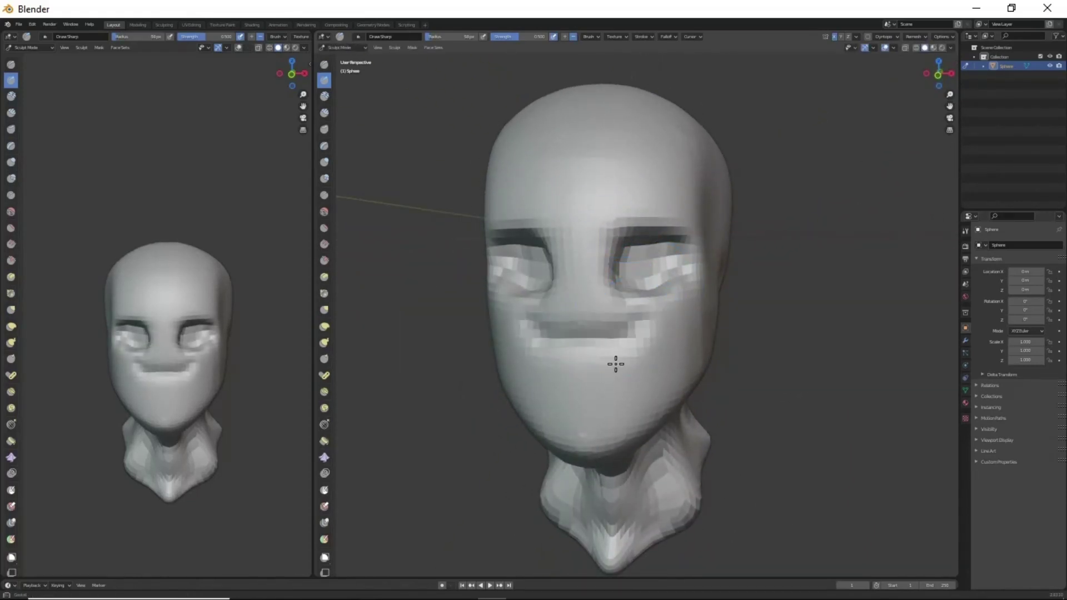
# Pull a protruding nose out from the middle of the face
pyautogui.moveTo(616, 364); pyautogui.dragTo(555, 333, button='middle')
pyautogui.moveTo(517, 284); pyautogui.dragTo(492, 289)
pyautogui.moveTo(492, 289)
pyautogui.mouseDown(button='middle')
pyautogui.moveTo(615, 324)
pyautogui.moveTo(603, 303)
pyautogui.moveTo(555, 322)
pyautogui.moveTo(615, 298)
pyautogui.moveTo(588, 411)
pyautogui.moveTo(625, 392)
pyautogui.moveTo(493, 389)
pyautogui.mouseUp(button='middle')
# Grab the mouth, lips and chin into shape, checking from front and three-quarter views
pyautogui.press('g')
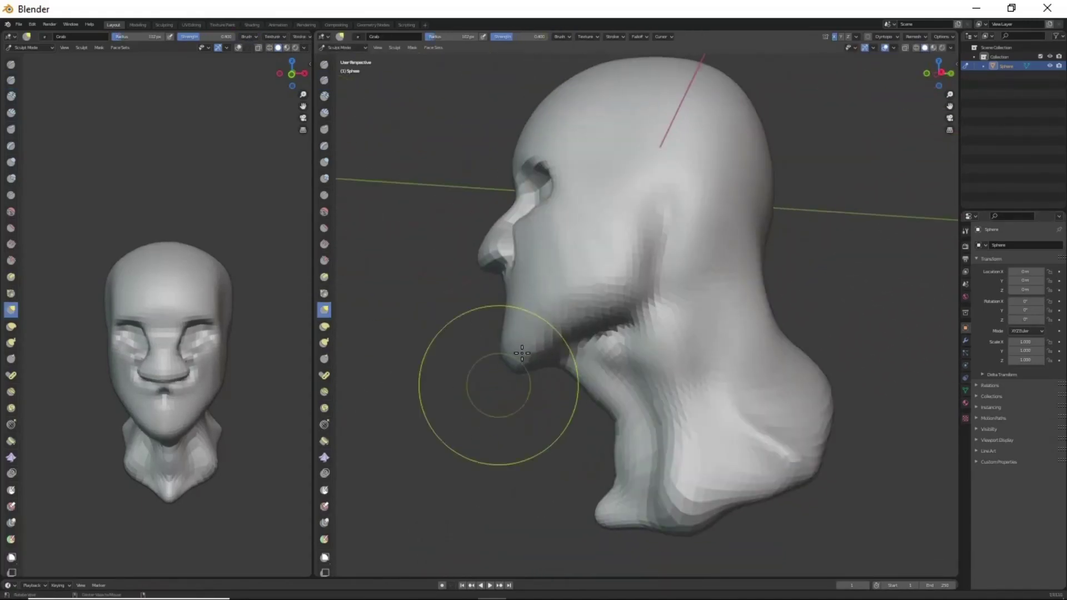
pyautogui.moveTo(493, 389); pyautogui.dragTo(523, 383)
pyautogui.moveTo(523, 383)
pyautogui.mouseDown(button='middle')
pyautogui.moveTo(704, 310)
pyautogui.moveTo(551, 344)
pyautogui.mouseUp(button='middle')
pyautogui.scroll(3, 543, 353)
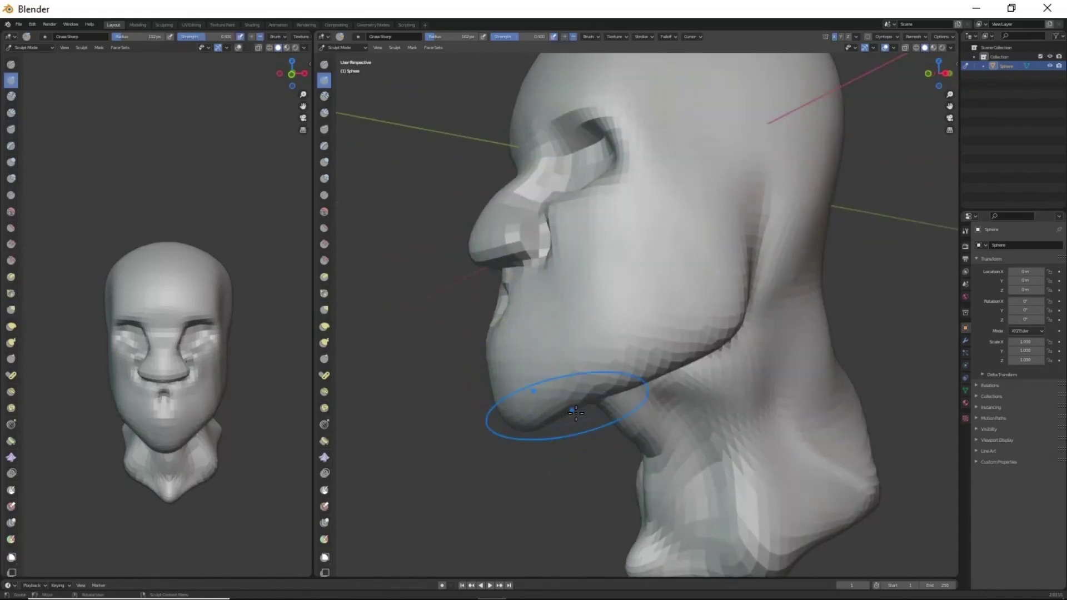
pyautogui.moveTo(576, 412)
pyautogui.mouseDown(button='middle')
pyautogui.moveTo(643, 353)
pyautogui.moveTo(594, 323)
pyautogui.moveTo(478, 333)
pyautogui.moveTo(655, 370)
pyautogui.moveTo(605, 323)
pyautogui.moveTo(524, 322)
pyautogui.moveTo(757, 226)
pyautogui.moveTo(605, 279)
pyautogui.moveTo(552, 277)
pyautogui.moveTo(640, 318)
pyautogui.mouseUp(button='middle')
pyautogui.press('g')
pyautogui.moveTo(680, 262)
pyautogui.mouseDown(button='middle')
pyautogui.moveTo(722, 278)
pyautogui.moveTo(638, 210)
pyautogui.moveTo(635, 357)
pyautogui.moveTo(565, 405)
pyautogui.moveTo(552, 305)
pyautogui.moveTo(733, 295)
pyautogui.moveTo(487, 338)
pyautogui.mouseUp(button='middle')
# Reshape the area around the eyes with the Grab brush
pyautogui.press('c')
pyautogui.moveTo(595, 297)
pyautogui.mouseDown(button='middle')
pyautogui.moveTo(191, 417)
pyautogui.moveTo(579, 409)
pyautogui.moveTo(546, 400)
pyautogui.mouseUp(button='middle')
pyautogui.press('g')
pyautogui.moveTo(527, 298)
pyautogui.mouseDown(button='middle')
pyautogui.moveTo(619, 334)
pyautogui.moveTo(548, 238)
pyautogui.moveTo(614, 298)
pyautogui.moveTo(627, 261)
pyautogui.mouseUp(button='middle')
pyautogui.moveTo(628, 261); pyautogui.dragTo(628, 254)
pyautogui.moveTo(627, 254)
pyautogui.mouseDown(button='middle')
pyautogui.moveTo(476, 184)
pyautogui.moveTo(502, 167)
pyautogui.moveTo(659, 353)
pyautogui.mouseUp(button='middle')
# Build up and puff out the cheeks with Clay Strips and Draw brushes
pyautogui.press('c')
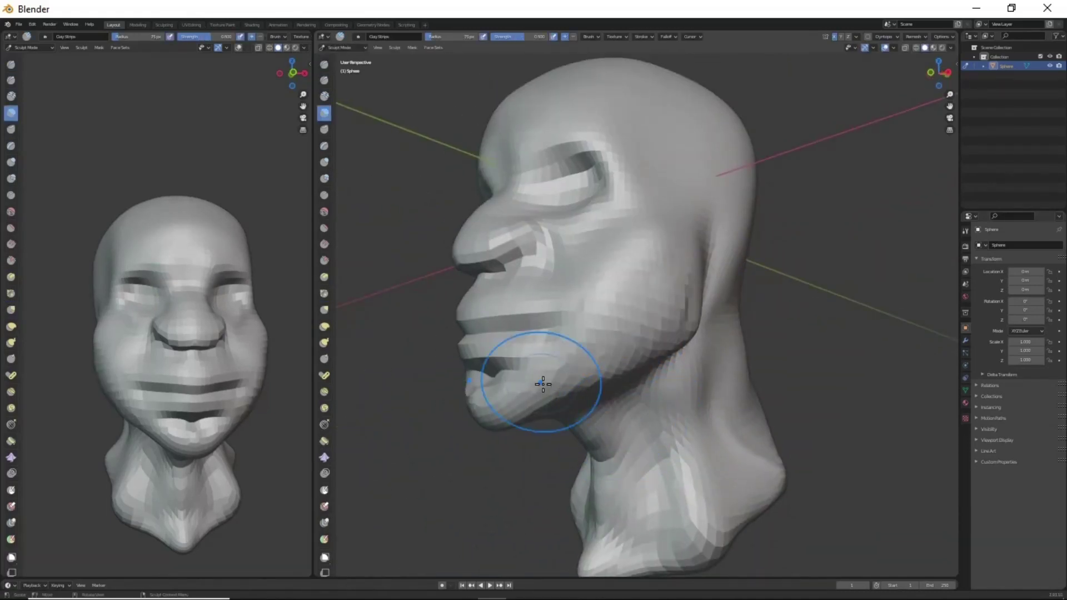
pyautogui.moveTo(543, 383); pyautogui.dragTo(648, 334, button='middle')
pyautogui.press('x')
pyautogui.moveTo(631, 346); pyautogui.dragTo(645, 322)
pyautogui.moveTo(644, 323)
pyautogui.mouseDown(button='middle')
pyautogui.moveTo(669, 248)
pyautogui.moveTo(587, 404)
pyautogui.moveTo(581, 219)
pyautogui.mouseUp(button='middle')
pyautogui.moveTo(557, 303)
pyautogui.mouseDown(button='middle')
pyautogui.moveTo(543, 369)
pyautogui.moveTo(477, 369)
pyautogui.moveTo(619, 369)
pyautogui.moveTo(501, 307)
pyautogui.moveTo(560, 340)
pyautogui.moveTo(640, 295)
pyautogui.mouseUp(button='middle')
pyautogui.press('g')
pyautogui.hotkey('shift', 'x')
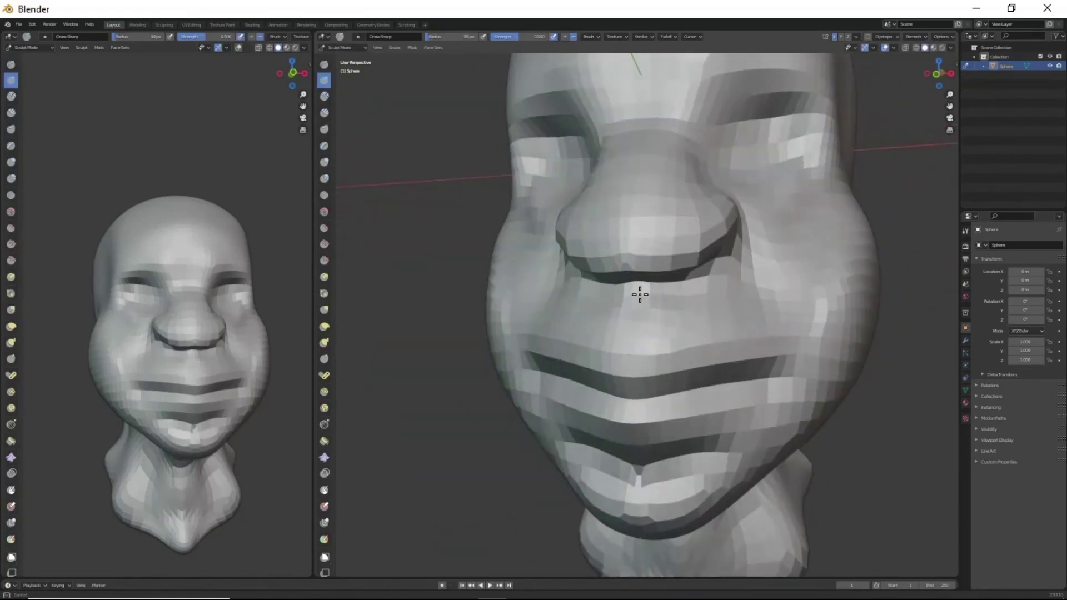
# Refine the eyes and mouth with Draw Sharp and Grab, checking the head from the rear
pyautogui.scroll(-4, 632, 349)
pyautogui.moveTo(624, 352); pyautogui.dragTo(638, 315, button='middle')
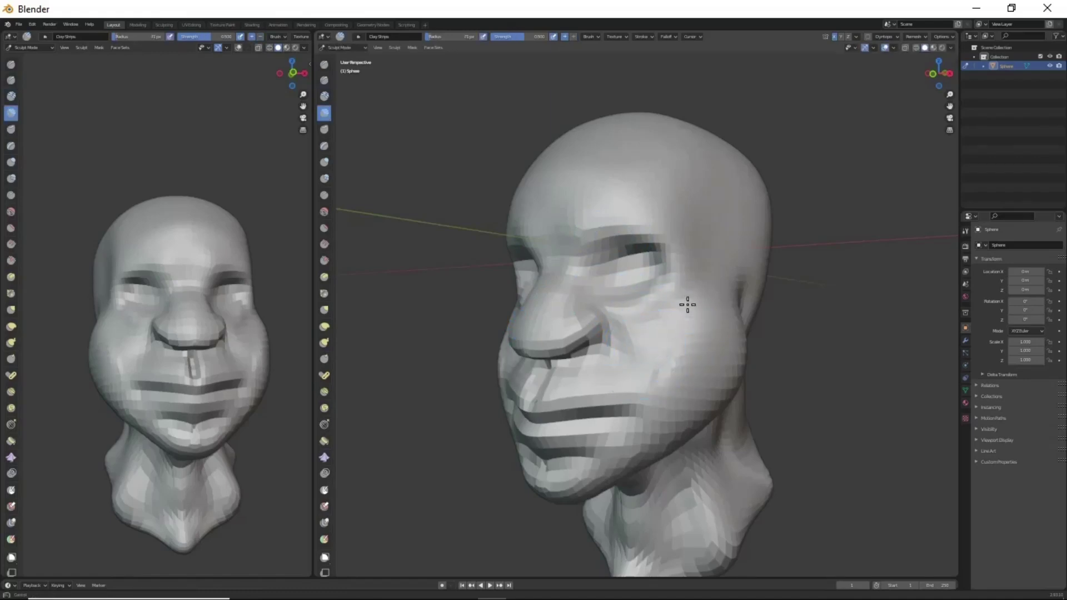
pyautogui.moveTo(613, 175)
pyautogui.mouseDown(button='middle')
pyautogui.moveTo(667, 174)
pyautogui.moveTo(548, 250)
pyautogui.moveTo(562, 354)
pyautogui.moveTo(715, 500)
pyautogui.moveTo(521, 276)
pyautogui.moveTo(629, 376)
pyautogui.moveTo(622, 446)
pyautogui.mouseUp(button='middle')
pyautogui.scroll(2, 549, 170)
pyautogui.hotkey('shift', 'x')
pyautogui.scroll(-2, 622, 446)
pyautogui.press('g')
pyautogui.moveTo(672, 369); pyautogui.dragTo(715, 311, button='middle')
pyautogui.moveTo(711, 166)
pyautogui.mouseDown(button='middle')
pyautogui.moveTo(565, 233)
pyautogui.moveTo(709, 293)
pyautogui.mouseUp(button='middle')
pyautogui.moveTo(572, 378)
pyautogui.mouseDown(button='middle')
pyautogui.moveTo(603, 172)
pyautogui.moveTo(596, 238)
pyautogui.moveTo(759, 326)
pyautogui.moveTo(776, 364)
pyautogui.moveTo(560, 398)
pyautogui.moveTo(665, 303)
pyautogui.mouseUp(button='middle')
# Invert the ear mask, grab the patch out into ears, then clear the mask
pyautogui.press('m')
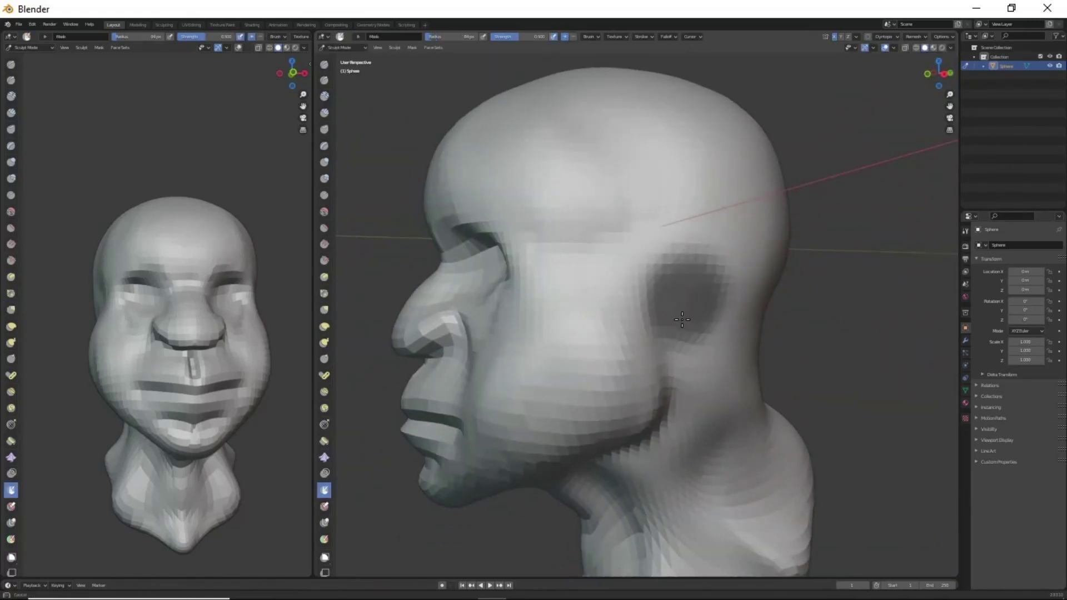
pyautogui.hotkey('ctrl', 'i')
pyautogui.press('g')
pyautogui.moveTo(560, 306); pyautogui.dragTo(767, 291, button='middle')
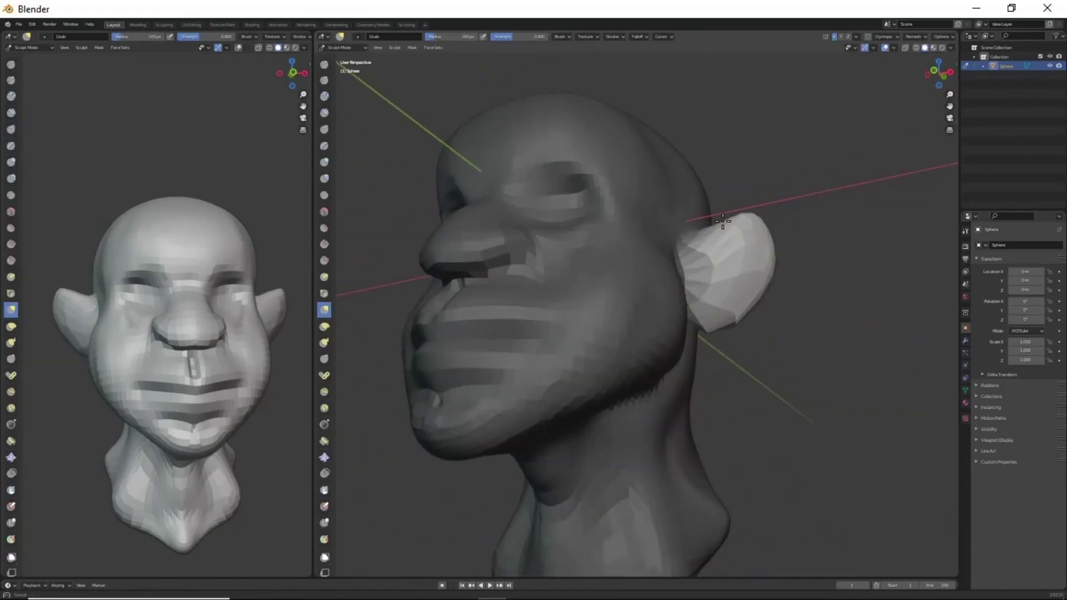
pyautogui.press('a')
pyautogui.moveTo(723, 221)
pyautogui.mouseDown(button='middle')
pyautogui.moveTo(651, 341)
pyautogui.moveTo(538, 278)
pyautogui.mouseUp(button='middle')
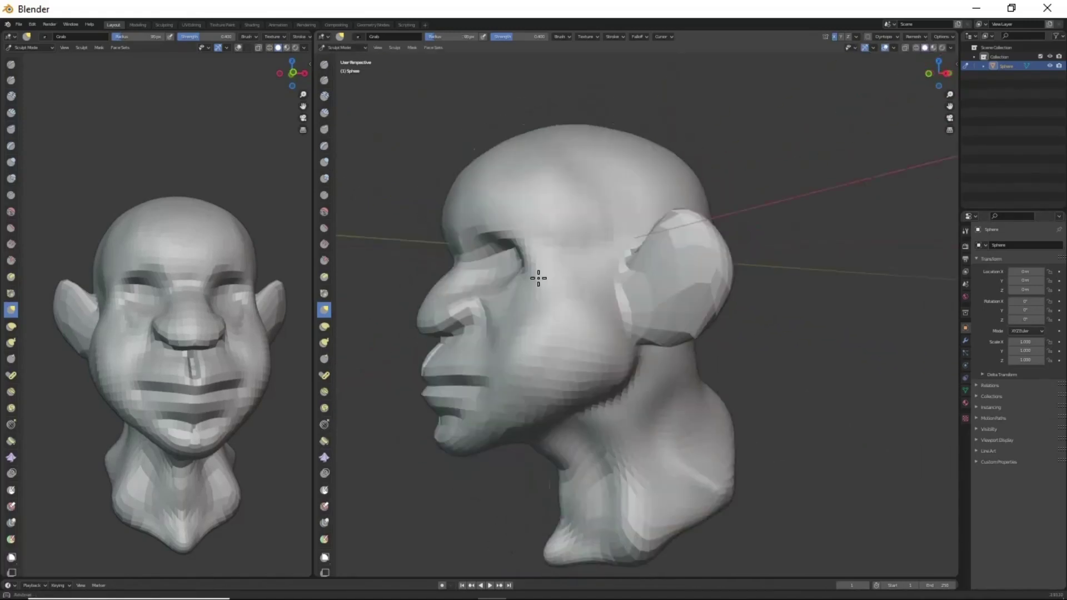
# Inspect the face in the main view and the new ear in the second view
pyautogui.moveTo(614, 359); pyautogui.dragTo(644, 372, button='middle')
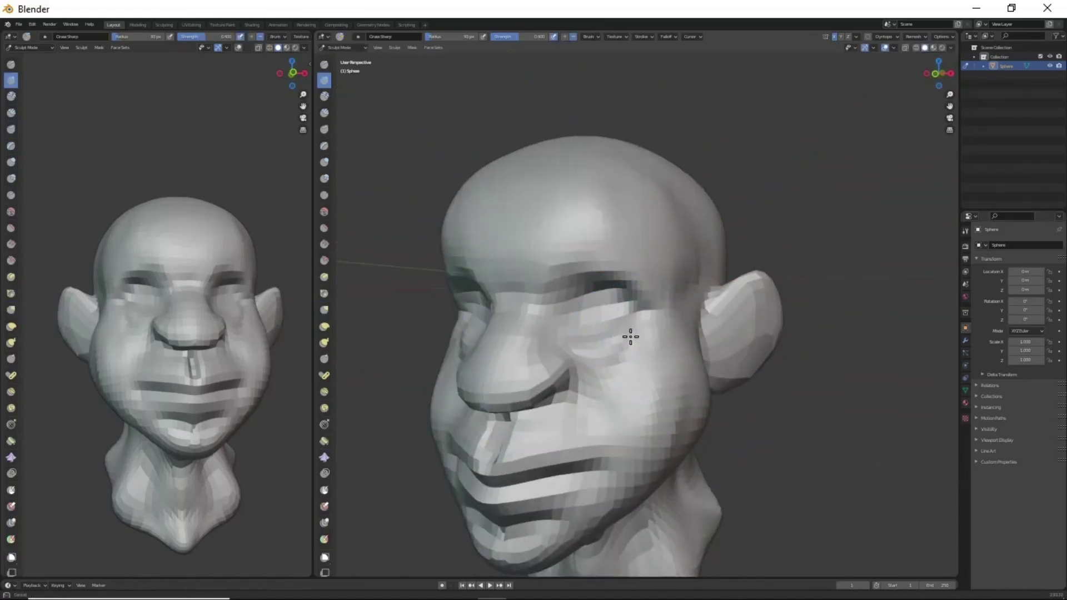
pyautogui.moveTo(560, 382); pyautogui.dragTo(578, 405, button='middle')
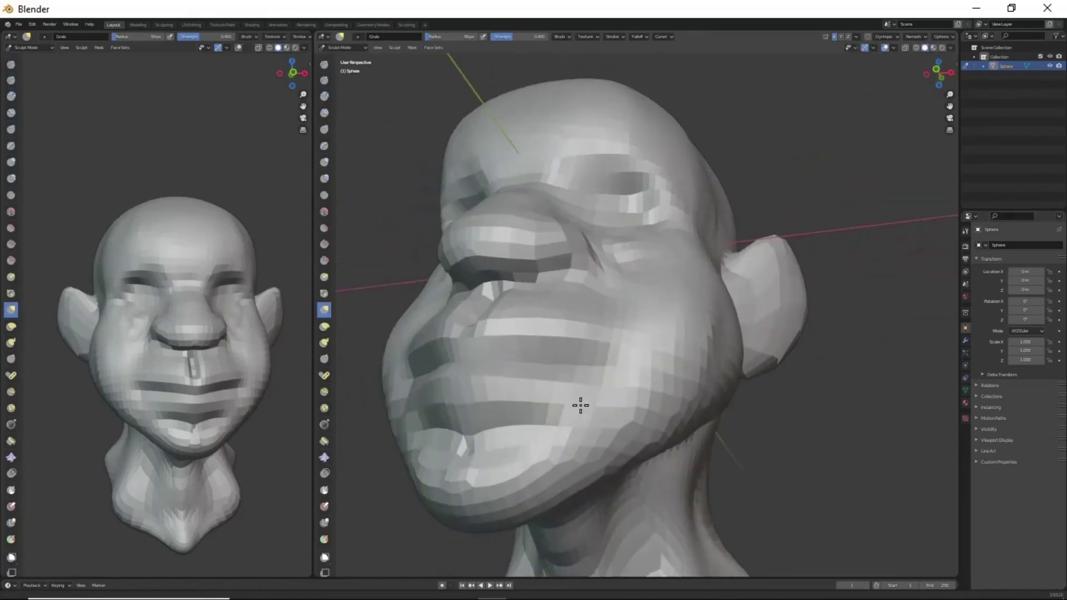
pyautogui.press('n')
pyautogui.scroll(5, 782, 241)
pyautogui.moveTo(782, 241); pyautogui.dragTo(758, 425, button='middle')
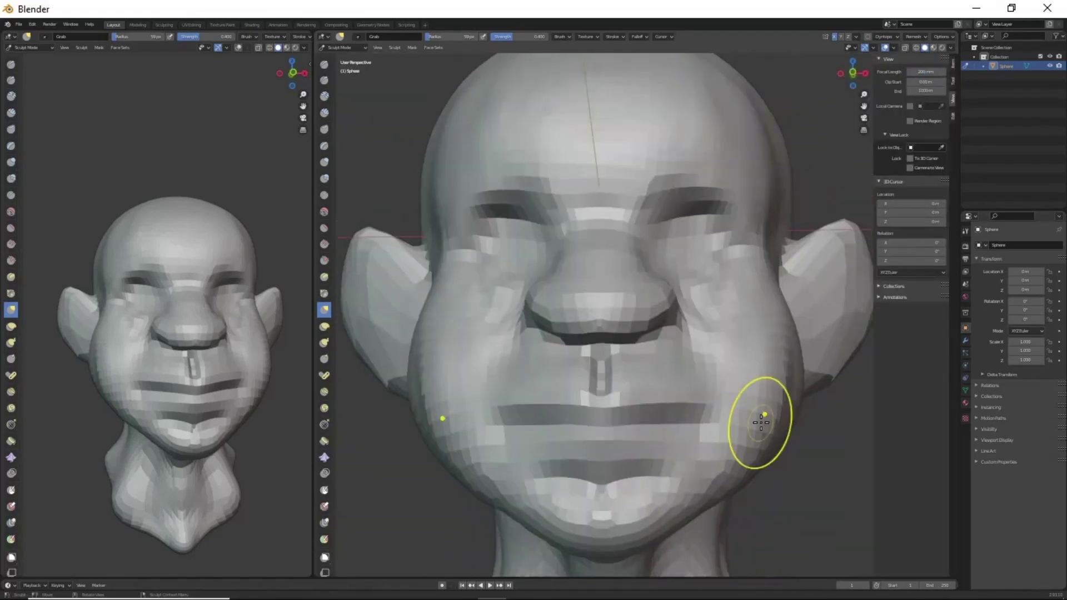
pyautogui.press('n')
pyautogui.moveTo(139, 389); pyautogui.dragTo(217, 251, button='middle')
pyautogui.press('n')
pyautogui.scroll(3, 88, 198)
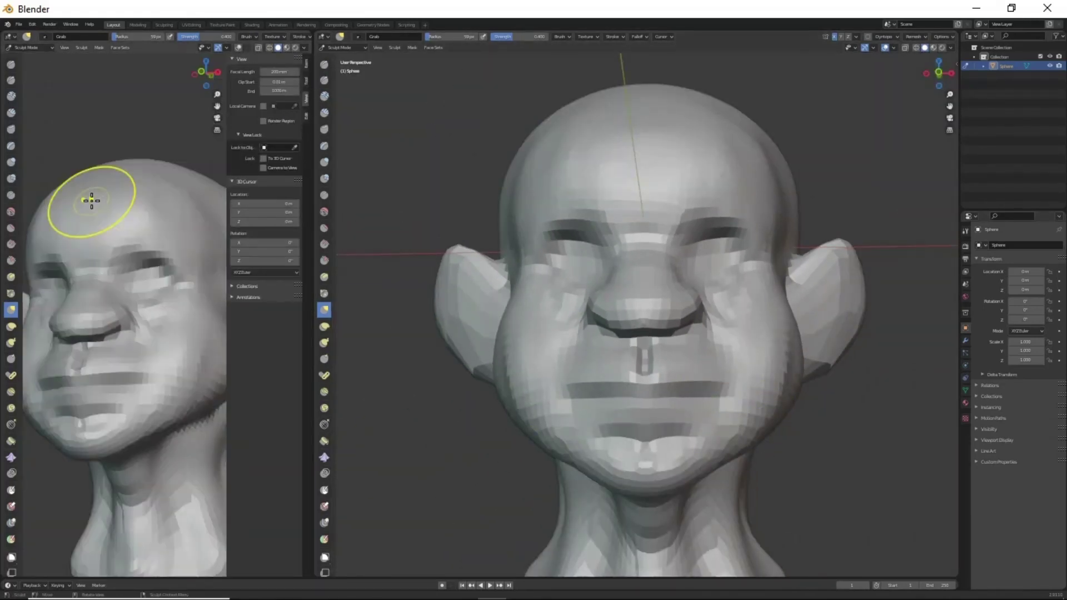
pyautogui.press('n')
pyautogui.moveTo(88, 198)
pyautogui.mouseDown(button='middle')
pyautogui.moveTo(138, 383)
pyautogui.moveTo(94, 420)
pyautogui.mouseUp(button='middle')
# Remesh the head at the finer 0.0200 voxel size with the Draw Sharp brush active
pyautogui.click(324, 79)
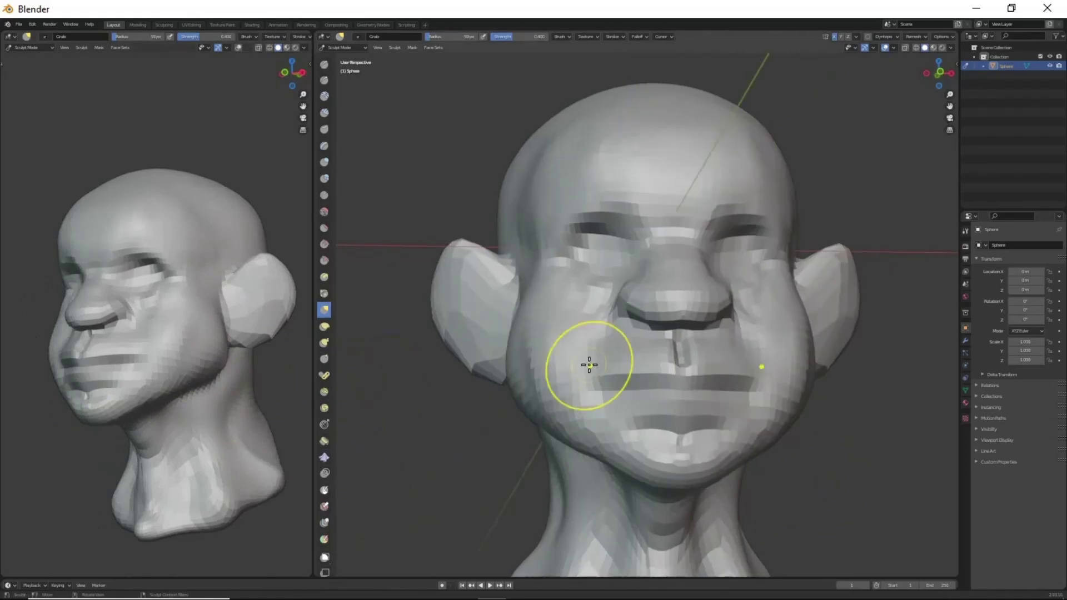
pyautogui.moveTo(588, 362)
pyautogui.mouseDown(button='middle')
pyautogui.moveTo(643, 376)
pyautogui.moveTo(589, 358)
pyautogui.moveTo(602, 219)
pyautogui.moveTo(626, 376)
pyautogui.moveTo(670, 227)
pyautogui.mouseUp(button='middle')
pyautogui.scroll(2, 595, 366)
pyautogui.hotkey('shift', 'r')
pyautogui.click(820, 442)
# Inspect the remeshed head from the underside, back, chin and nose
pyautogui.moveTo(557, 323); pyautogui.dragTo(620, 237, button='middle')
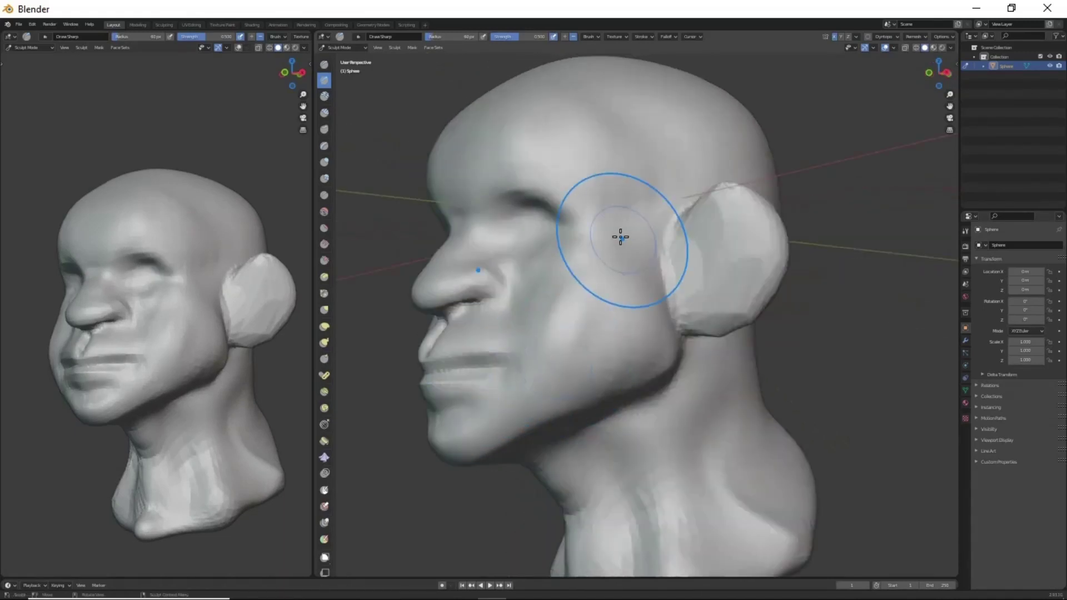
pyautogui.moveTo(761, 265)
pyautogui.mouseDown(button='middle')
pyautogui.moveTo(596, 429)
pyautogui.moveTo(588, 458)
pyautogui.moveTo(609, 257)
pyautogui.mouseUp(button='middle')
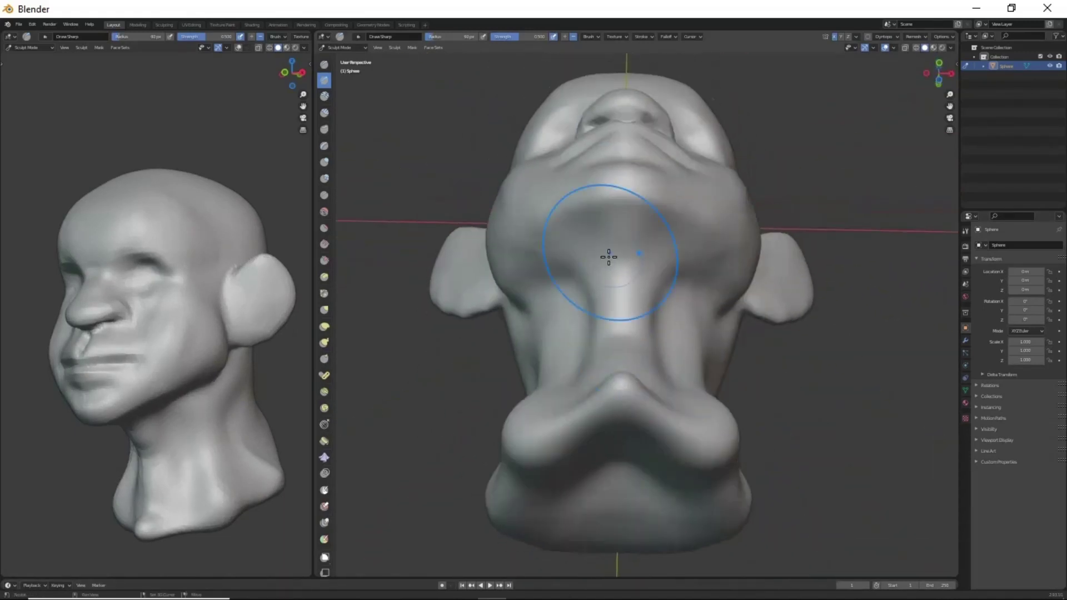
pyautogui.moveTo(574, 454); pyautogui.dragTo(581, 427, button='middle')
pyautogui.moveTo(615, 198); pyautogui.dragTo(682, 237, button='middle')
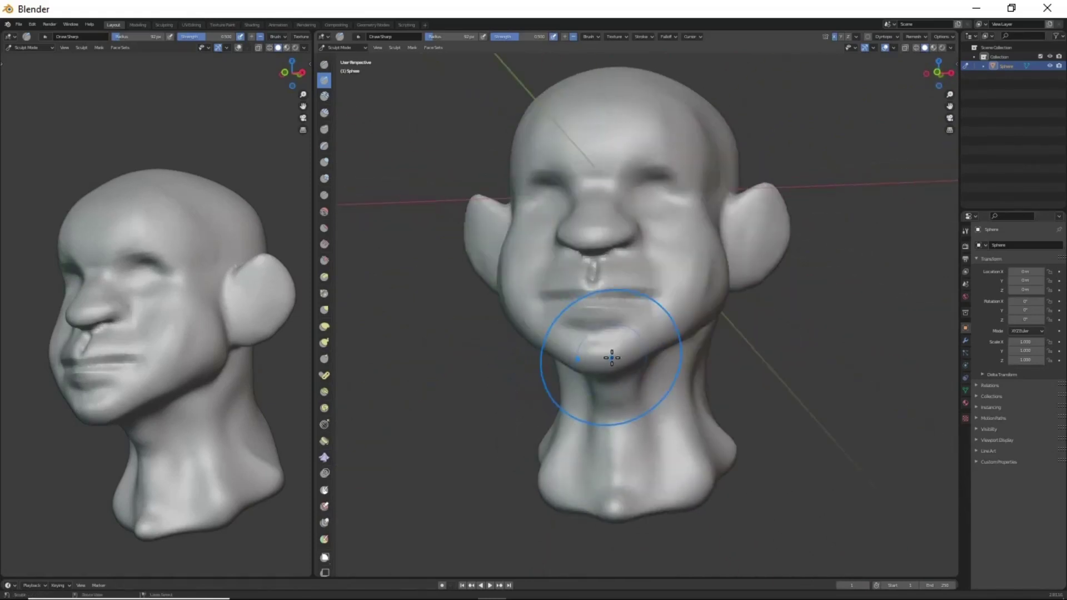
pyautogui.moveTo(612, 357); pyautogui.dragTo(593, 389, button='middle')
pyautogui.scroll(2, 650, 347)
pyautogui.scroll(2, 574, 295)
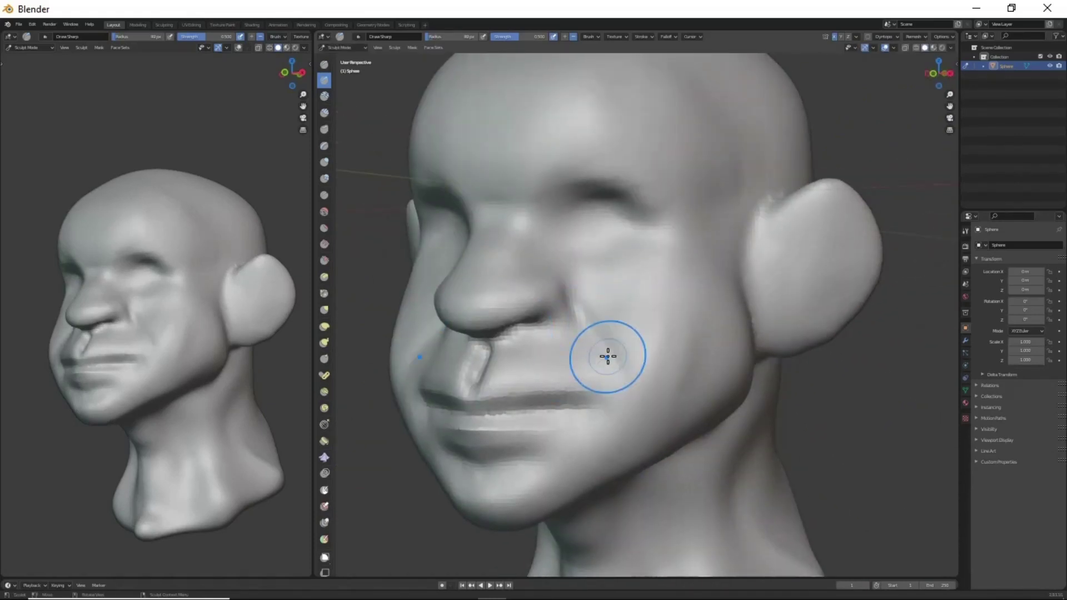
pyautogui.moveTo(572, 318); pyautogui.dragTo(539, 194, button='middle')
pyautogui.scroll(3, 545, 183)
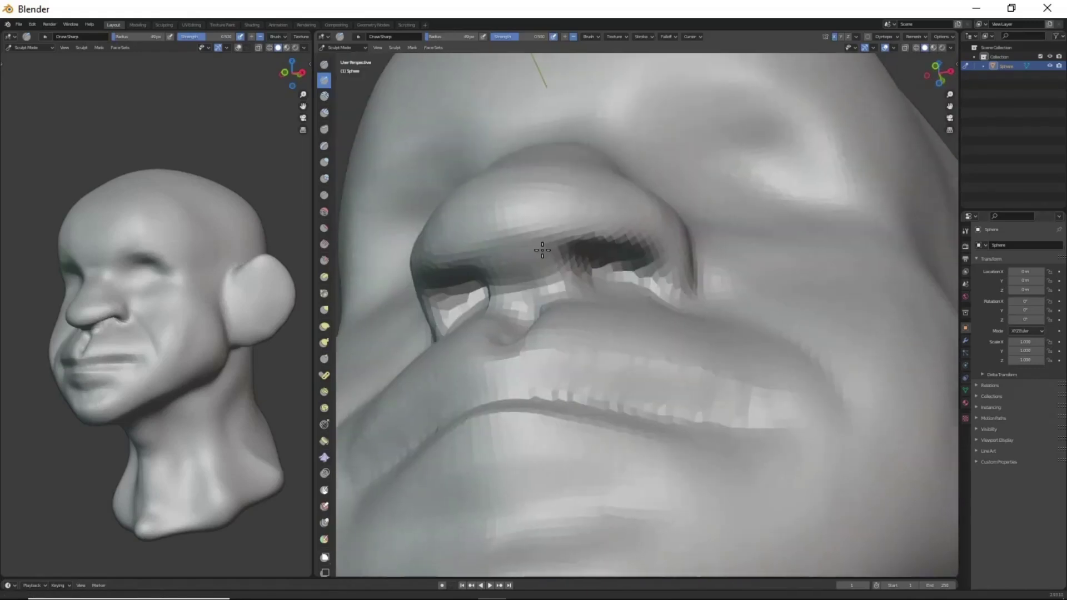
pyautogui.scroll(-3, 620, 261)
pyautogui.moveTo(619, 260)
pyautogui.mouseDown(button='middle')
pyautogui.moveTo(484, 365)
pyautogui.moveTo(512, 339)
pyautogui.moveTo(507, 362)
pyautogui.moveTo(483, 376)
pyautogui.moveTo(565, 399)
pyautogui.moveTo(538, 361)
pyautogui.moveTo(572, 393)
pyautogui.moveTo(488, 440)
pyautogui.mouseUp(button='middle')
# Pull the lips into shape with the Grab brush, checking from the front
pyautogui.press('g')
pyautogui.moveTo(489, 441); pyautogui.dragTo(512, 441)
pyautogui.scroll(2, 530, 443)
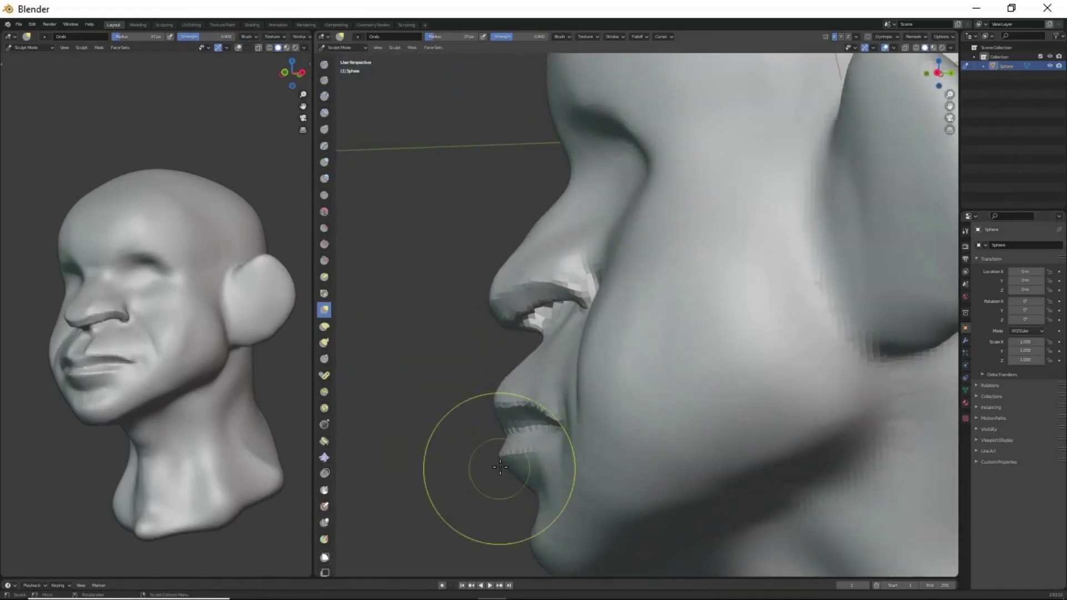
pyautogui.moveTo(530, 443); pyautogui.dragTo(555, 443, button='middle')
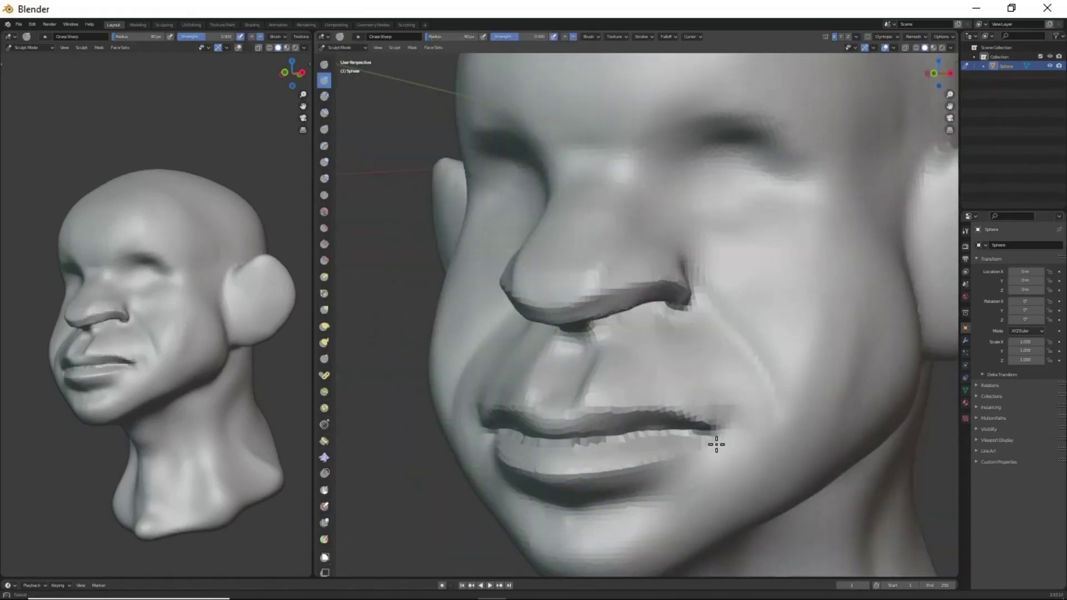
pyautogui.scroll(-2, 717, 445)
pyautogui.moveTo(693, 478); pyautogui.dragTo(586, 436, button='middle')
# Refine the mouth and lips with Grab, checking both mouth profiles
pyautogui.press('g')
pyautogui.scroll(3, 523, 407)
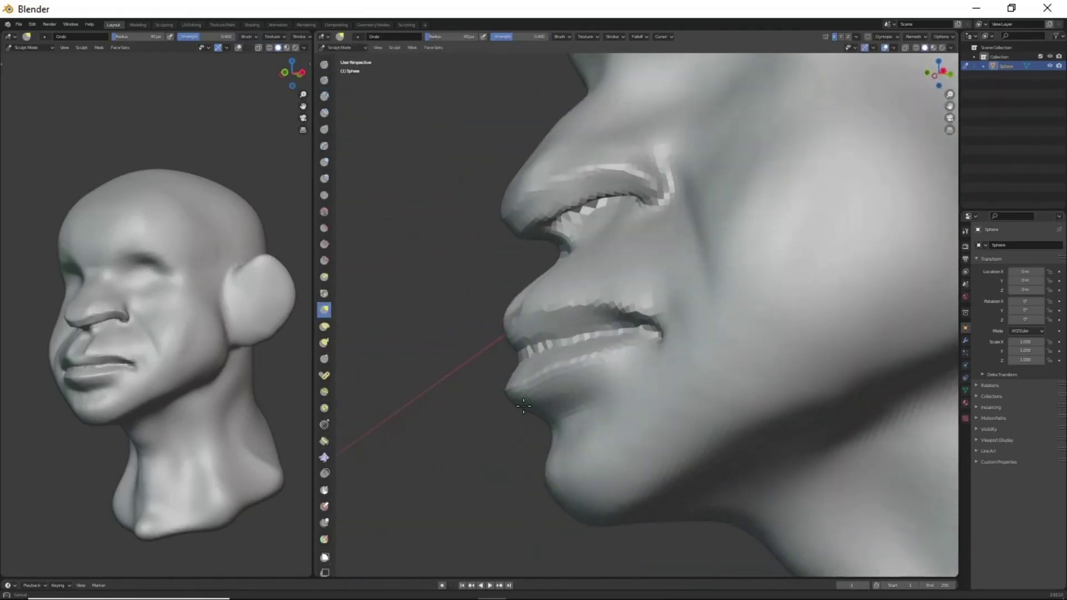
pyautogui.moveTo(523, 406); pyautogui.dragTo(718, 424, button='middle')
pyautogui.moveTo(756, 369)
pyautogui.mouseDown(button='middle')
pyautogui.moveTo(762, 317)
pyautogui.moveTo(560, 309)
pyautogui.moveTo(589, 333)
pyautogui.moveTo(514, 403)
pyautogui.moveTo(515, 236)
pyautogui.mouseUp(button='middle')
pyautogui.scroll(2, 608, 343)
pyautogui.scroll(-3, 608, 343)
pyautogui.scroll(3, 641, 245)
pyautogui.scroll(-3, 519, 320)
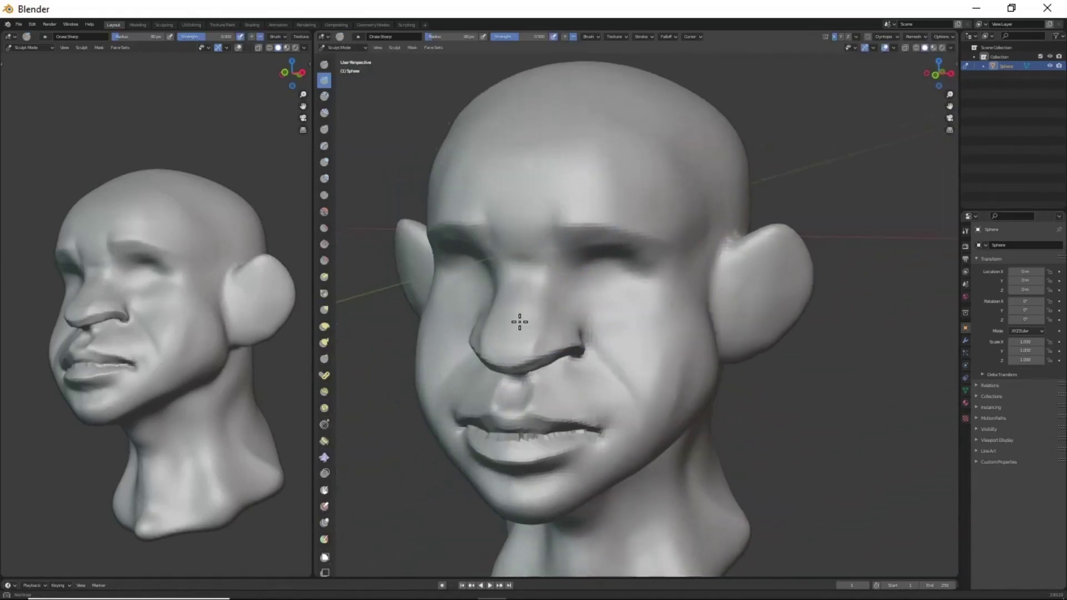
pyautogui.moveTo(519, 319)
pyautogui.mouseDown(button='middle')
pyautogui.moveTo(596, 400)
pyautogui.moveTo(634, 400)
pyautogui.moveTo(693, 214)
pyautogui.mouseUp(button='middle')
pyautogui.scroll(3, 634, 400)
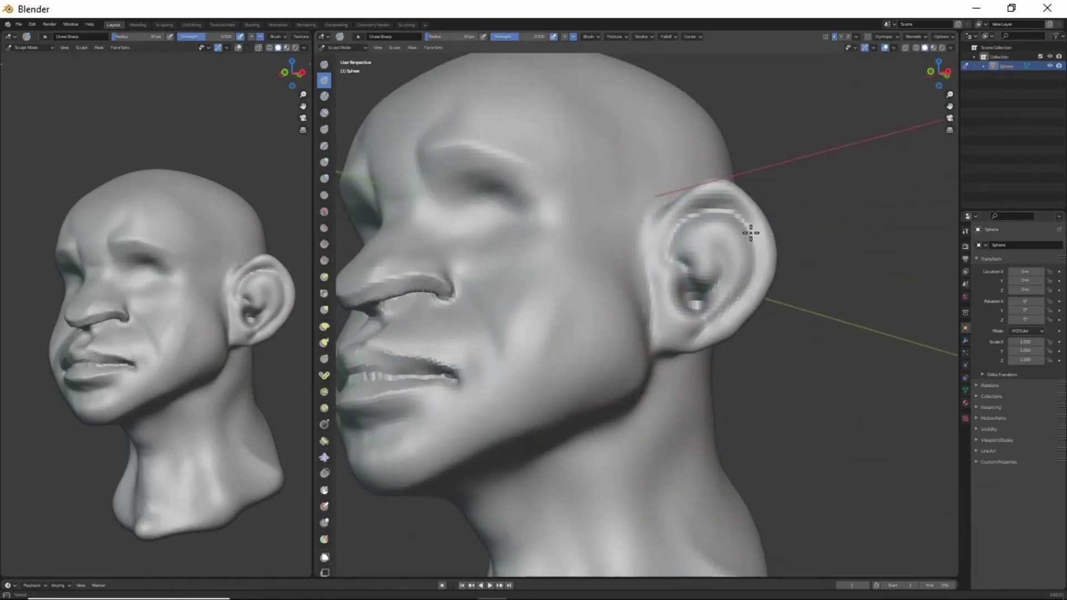
# Carve the helix and inner folds of the ear with the Draw brush
pyautogui.press('x')
pyautogui.scroll(3, 690, 274)
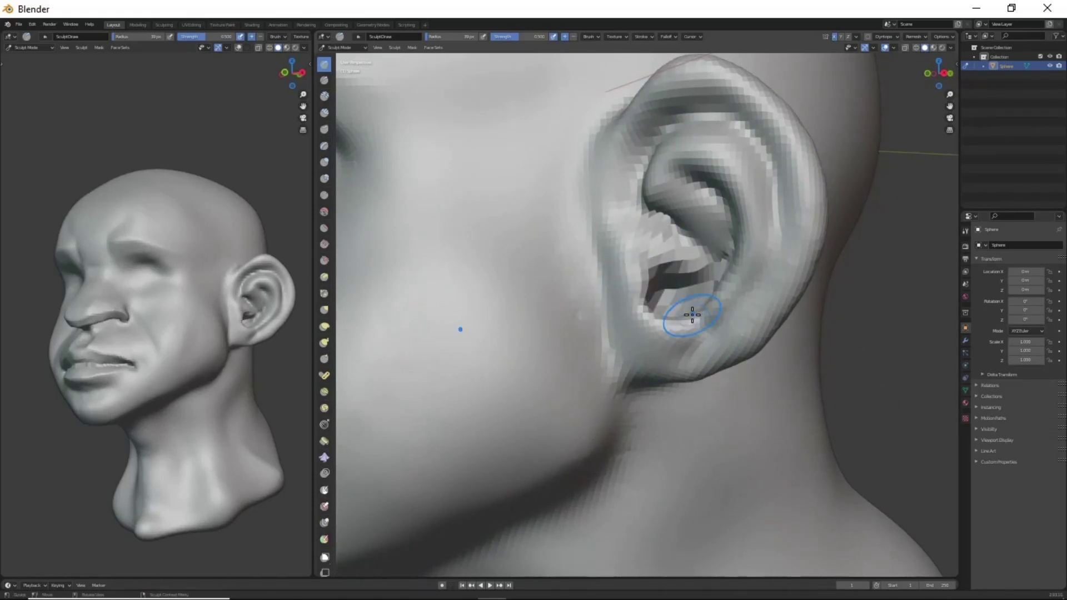
pyautogui.scroll(-3, 692, 315)
pyautogui.moveTo(676, 338); pyautogui.dragTo(555, 321, button='middle')
# Deepen the ear canal and facial creases with Draw Sharp, checking both sides
pyautogui.hotkey('shift', 'x')
pyautogui.scroll(3, 662, 308)
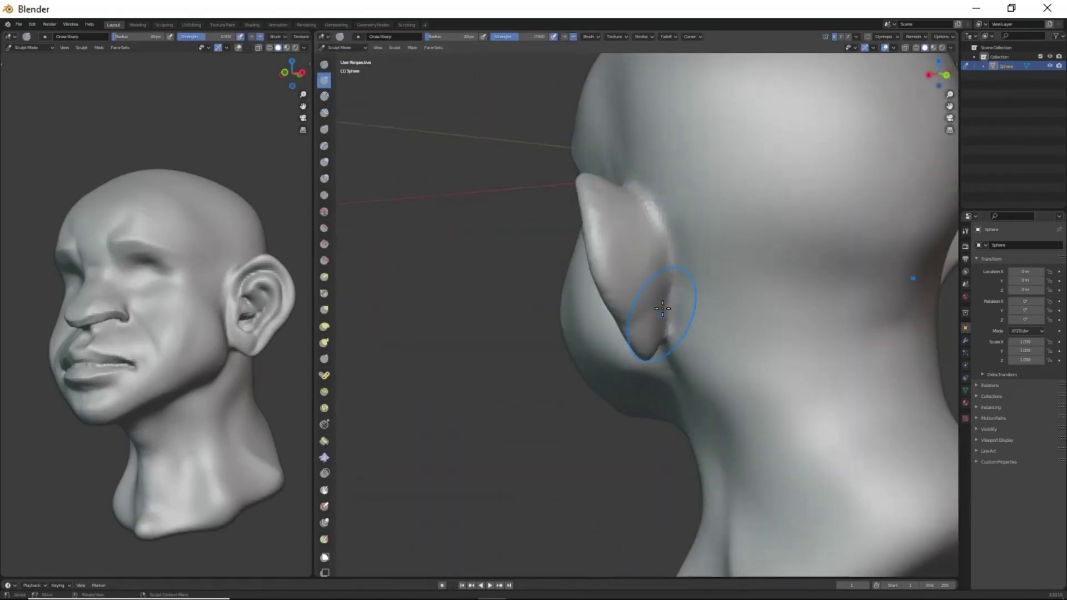
pyautogui.moveTo(663, 308); pyautogui.dragTo(649, 271, button='middle')
pyautogui.moveTo(576, 362)
pyautogui.mouseDown(button='middle')
pyautogui.moveTo(675, 298)
pyautogui.moveTo(588, 203)
pyautogui.moveTo(612, 250)
pyautogui.moveTo(667, 259)
pyautogui.moveTo(577, 291)
pyautogui.moveTo(639, 305)
pyautogui.moveTo(681, 206)
pyautogui.mouseUp(button='middle')
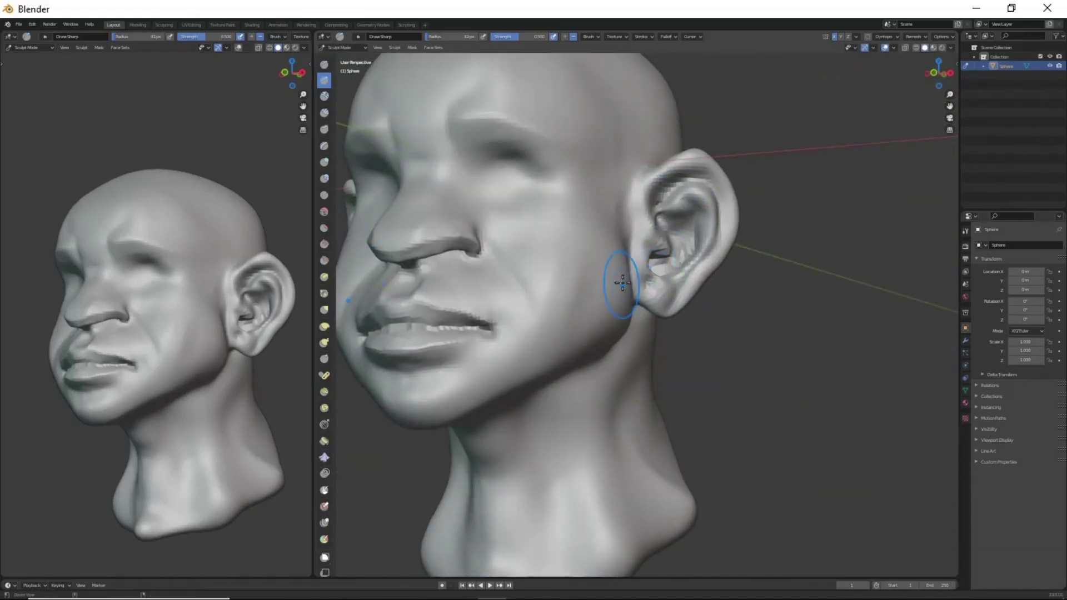
pyautogui.moveTo(623, 283)
pyautogui.mouseDown(button='middle')
pyautogui.moveTo(614, 425)
pyautogui.moveTo(558, 248)
pyautogui.mouseUp(button='middle')
pyautogui.moveTo(546, 383)
pyautogui.mouseDown(button='middle')
pyautogui.moveTo(560, 324)
pyautogui.moveTo(612, 243)
pyautogui.moveTo(715, 281)
pyautogui.moveTo(591, 416)
pyautogui.moveTo(564, 269)
pyautogui.moveTo(595, 341)
pyautogui.moveTo(656, 415)
pyautogui.moveTo(622, 410)
pyautogui.moveTo(584, 457)
pyautogui.moveTo(636, 382)
pyautogui.moveTo(653, 387)
pyautogui.moveTo(608, 339)
pyautogui.moveTo(689, 386)
pyautogui.moveTo(576, 393)
pyautogui.moveTo(739, 227)
pyautogui.moveTo(553, 357)
pyautogui.moveTo(632, 393)
pyautogui.mouseUp(button='middle')
# Leave Sculpt Mode and add a UV sphere eyeball rotated 90° on X, scaled to 0.22
pyautogui.press('c')
pyautogui.press('g')
pyautogui.hotkey('ctrl', 'Tab')
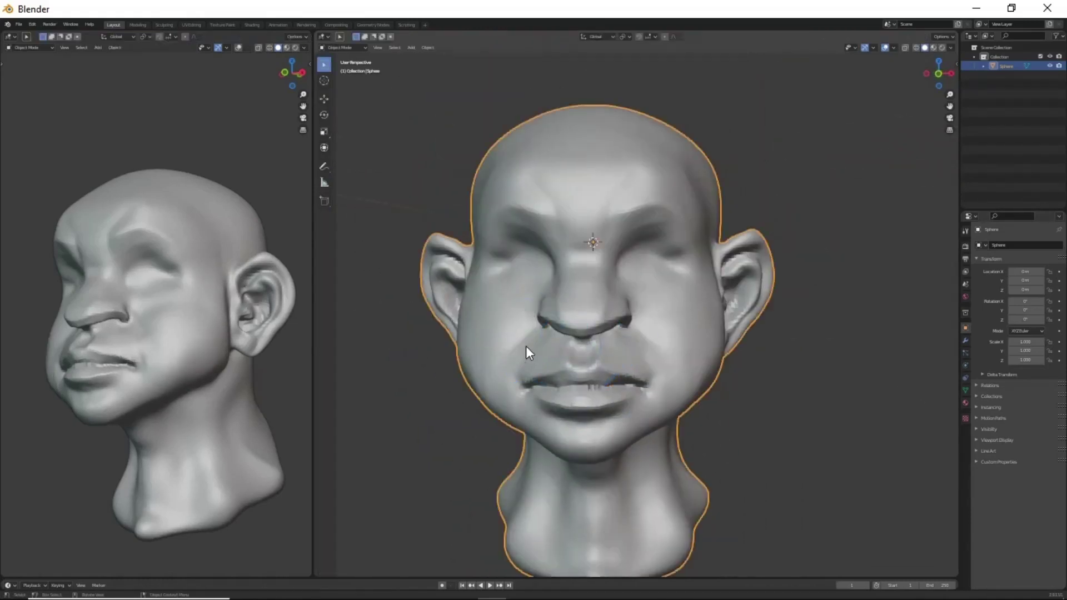
pyautogui.hotkey('shift', 'a')
pyautogui.click(639, 333)
pyautogui.press('r')
pyautogui.press('x')
pyautogui.press('9')
pyautogui.press('0')
pyautogui.press('Return')
pyautogui.press('s')
# Position the eyeball in one eye socket using front and side orthographic views
pyautogui.press('.')
pyautogui.press('2')
pyautogui.press('2')
pyautogui.press('Return')
pyautogui.press('KP_3')
pyautogui.press('g')
pyautogui.press('y')
pyautogui.press('KP_1')
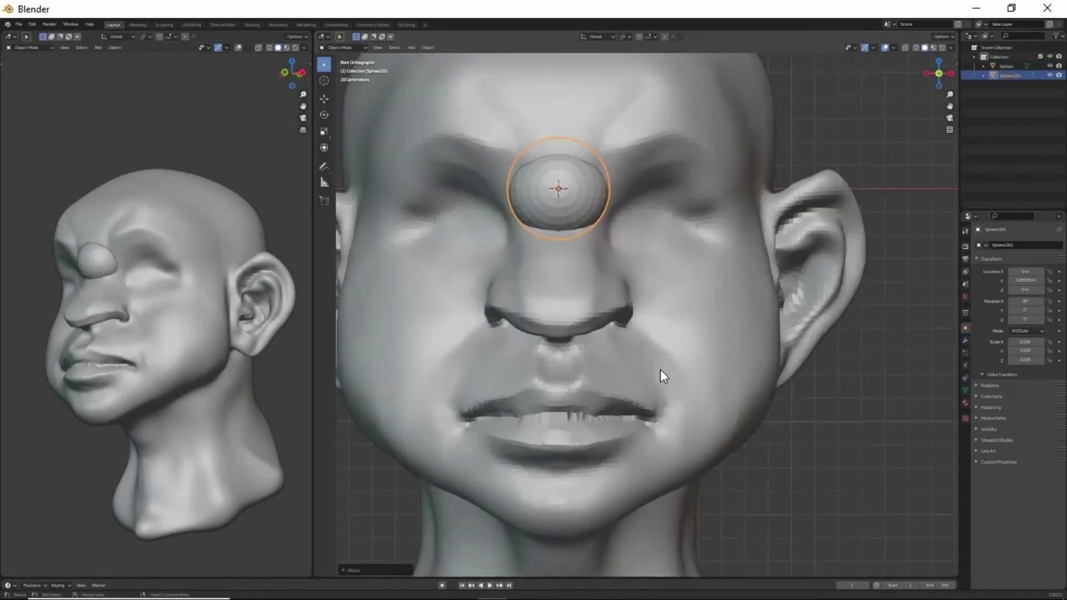
pyautogui.press('g')
pyautogui.press('z')
pyautogui.press('x')
pyautogui.moveTo(784, 353)
pyautogui.mouseDown(button='middle')
pyautogui.moveTo(693, 498)
pyautogui.moveTo(631, 475)
pyautogui.moveTo(632, 431)
pyautogui.moveTo(666, 419)
pyautogui.mouseUp(button='middle')
pyautogui.press('y')
pyautogui.press('g')
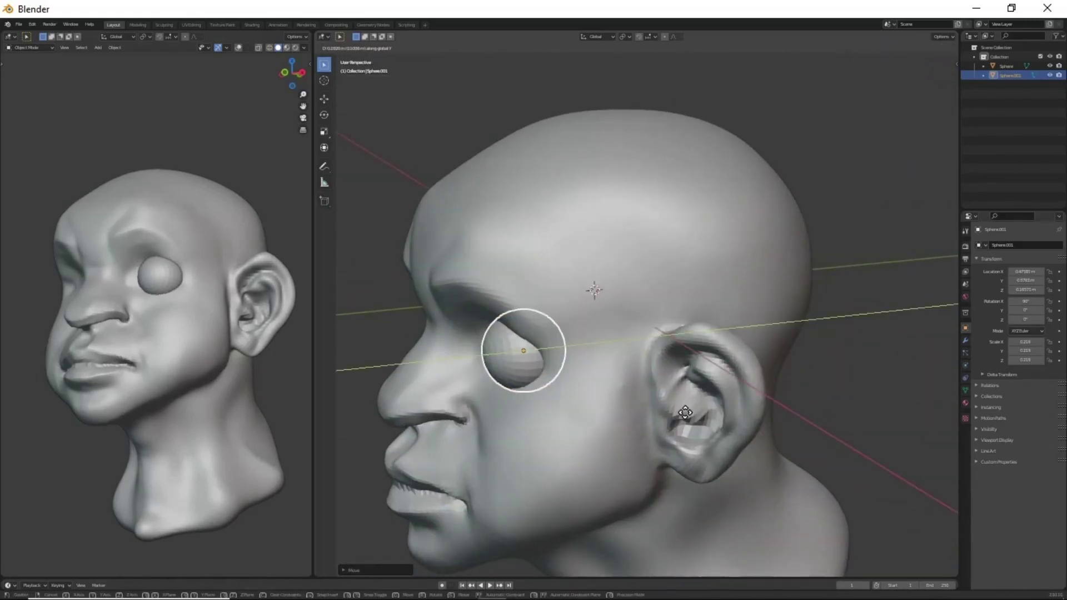
# Add a Mirror modifier to the eyeball with the head Sphere as Mirror Object
pyautogui.click(965, 341)
pyautogui.click(1019, 245)
pyautogui.click(920, 415)
pyautogui.click(1047, 307)
pyautogui.click(649, 289)
# Check both mirrored eyes from the front, then select the head and return to Sculpt Mode
pyautogui.moveTo(649, 289); pyautogui.dragTo(444, 319, button='middle')
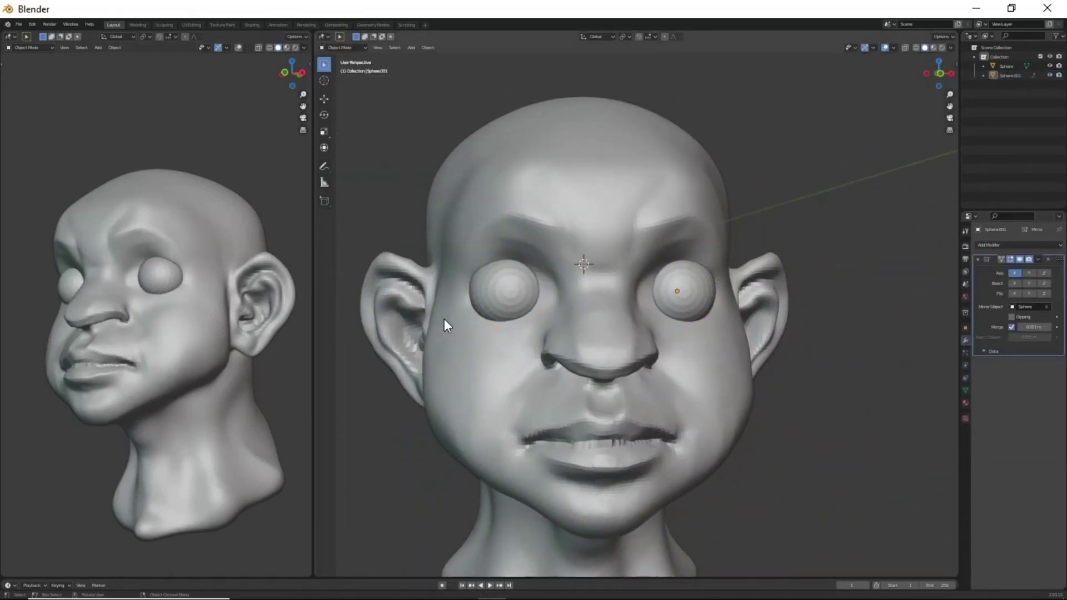
pyautogui.press('s')
pyautogui.click(642, 402)
pyautogui.moveTo(642, 401)
pyautogui.mouseDown(button='middle')
pyautogui.moveTo(585, 391)
pyautogui.moveTo(656, 289)
pyautogui.mouseUp(button='middle')
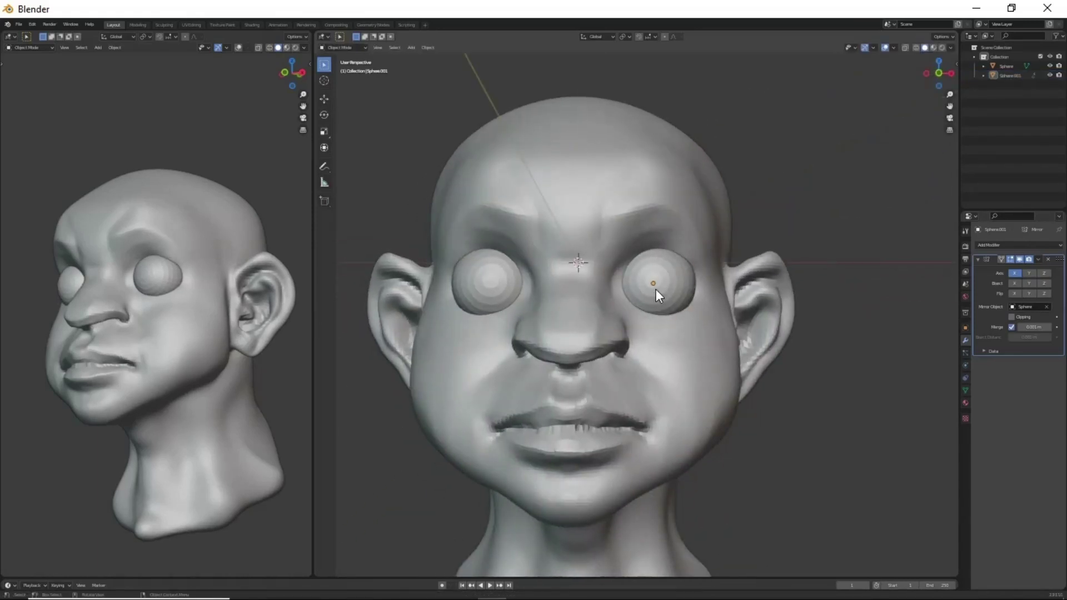
pyautogui.moveTo(781, 236); pyautogui.dragTo(519, 338, button='middle')
pyautogui.click(519, 337)
pyautogui.hotkey('ctrl', 'Tab')
# Resume sculpting the head and orbit around the eye area to inspect it
pyautogui.click(620, 390)
pyautogui.moveTo(620, 390); pyautogui.dragTo(614, 317, button='middle')
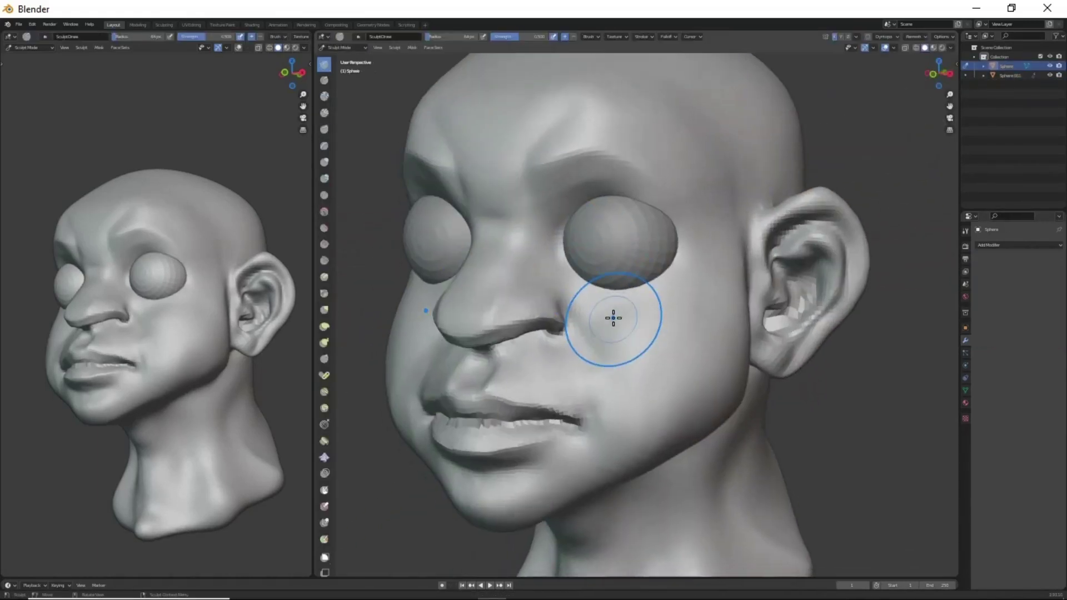
pyautogui.scroll(2, 650, 270)
pyautogui.moveTo(612, 271)
pyautogui.mouseDown(button='middle')
pyautogui.moveTo(614, 322)
pyautogui.moveTo(503, 299)
pyautogui.mouseUp(button='middle')
pyautogui.moveTo(751, 183)
pyautogui.mouseDown(button='middle')
pyautogui.moveTo(665, 320)
pyautogui.moveTo(638, 312)
pyautogui.moveTo(736, 297)
pyautogui.mouseUp(button='middle')
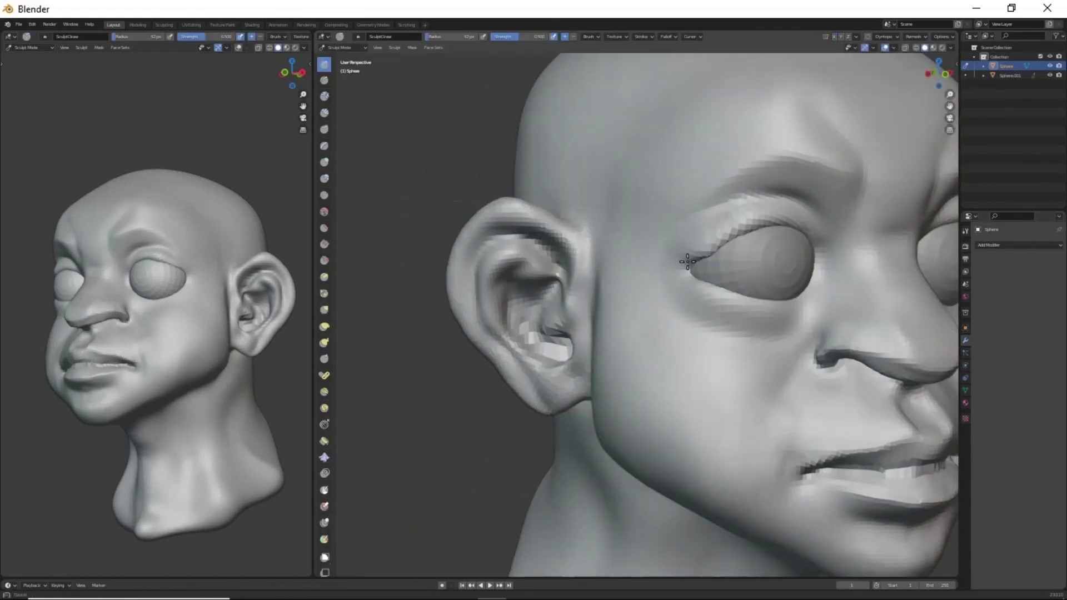
pyautogui.moveTo(715, 245)
pyautogui.mouseDown(button='middle')
pyautogui.moveTo(667, 310)
pyautogui.moveTo(640, 290)
pyautogui.mouseUp(button='middle')
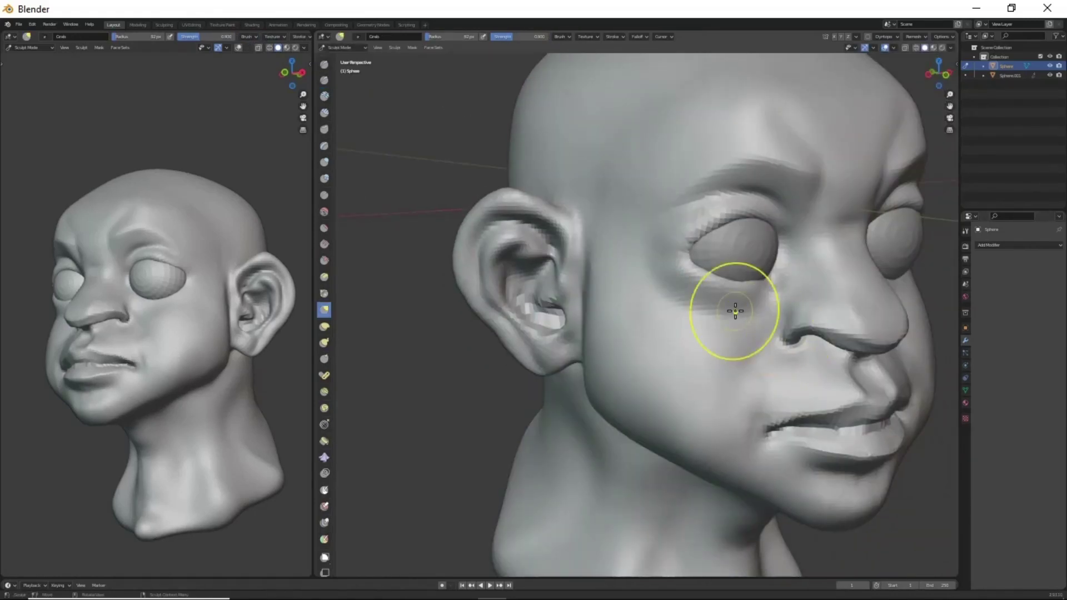
pyautogui.moveTo(735, 311)
pyautogui.mouseDown(button='middle')
pyautogui.moveTo(639, 293)
pyautogui.moveTo(619, 275)
pyautogui.moveTo(614, 298)
pyautogui.moveTo(659, 182)
pyautogui.moveTo(652, 243)
pyautogui.mouseUp(button='middle')
# Build up puffy eyelids and brows around the eyeballs with the Clay Strips brush
pyautogui.press('c')
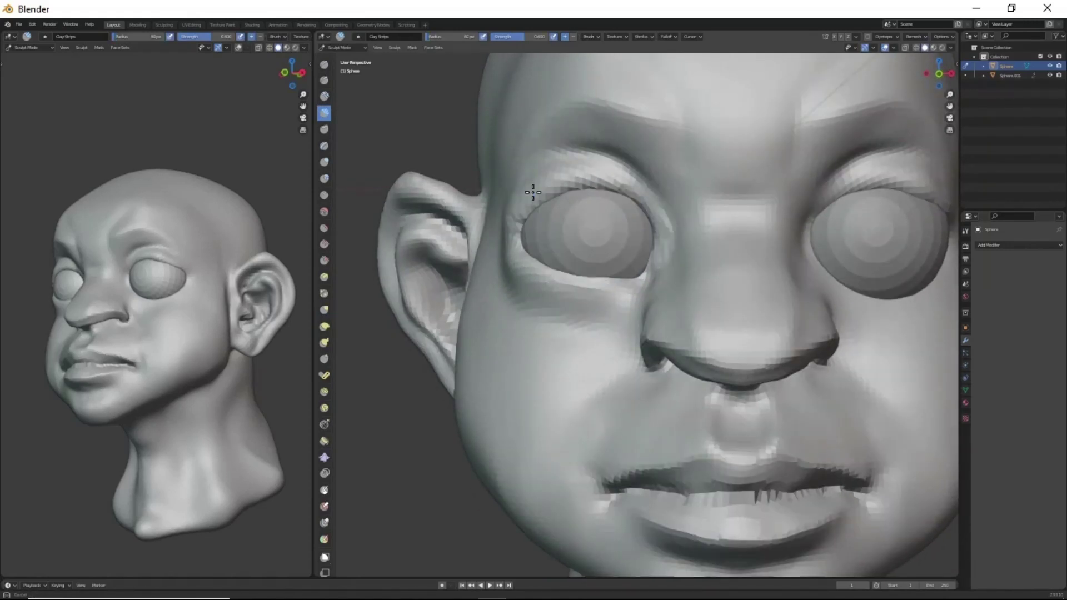
pyautogui.moveTo(554, 296); pyautogui.dragTo(582, 187, button='middle')
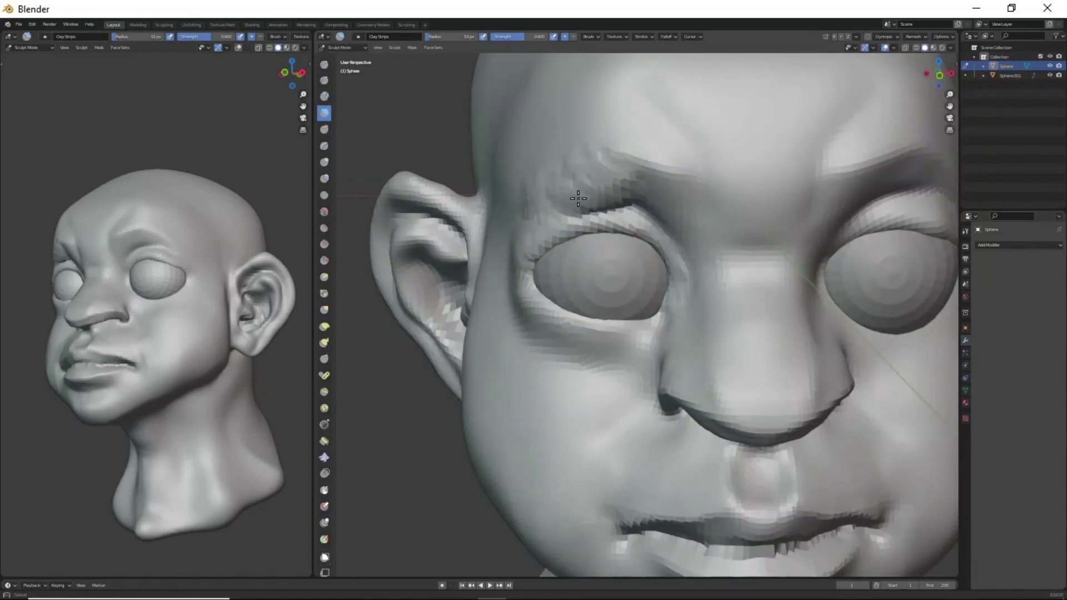
pyautogui.moveTo(552, 220); pyautogui.dragTo(662, 241, button='middle')
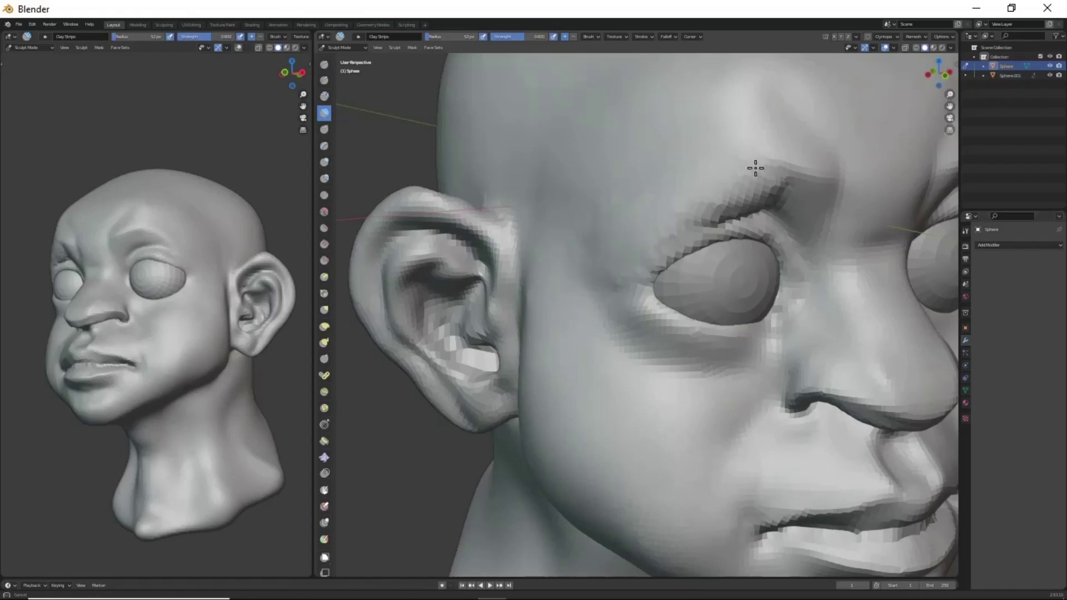
pyautogui.moveTo(755, 168)
pyautogui.mouseDown(button='middle')
pyautogui.moveTo(617, 429)
pyautogui.moveTo(694, 203)
pyautogui.mouseUp(button='middle')
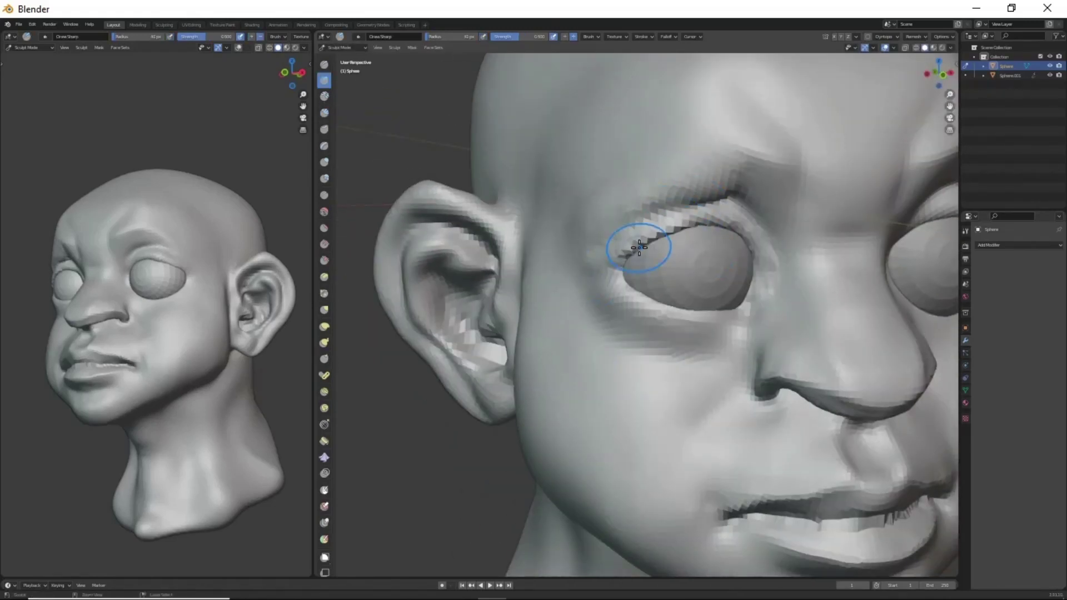
pyautogui.moveTo(639, 247)
pyautogui.mouseDown(button='middle')
pyautogui.moveTo(574, 333)
pyautogui.moveTo(614, 346)
pyautogui.mouseUp(button='middle')
pyautogui.scroll(2, 622, 294)
pyautogui.scroll(2, 639, 255)
# Shape the eyelid rims with the Grab and Draw brushes
pyautogui.press('g')
pyautogui.scroll(2, 639, 334)
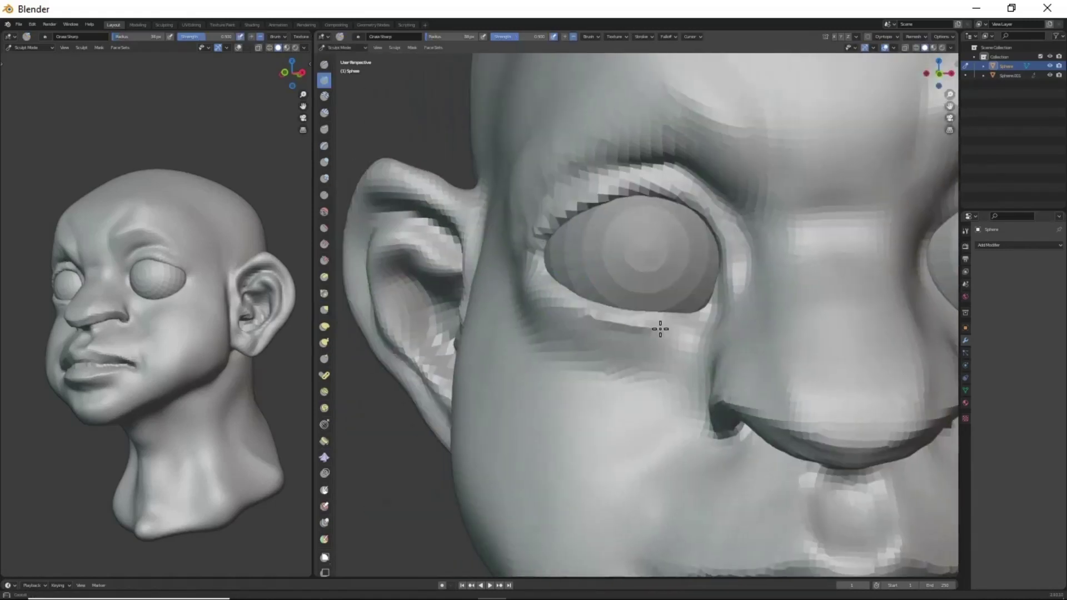
pyautogui.scroll(-3, 695, 322)
pyautogui.press('x')
pyautogui.moveTo(859, 341)
pyautogui.mouseDown(button='middle')
pyautogui.moveTo(562, 397)
pyautogui.moveTo(667, 426)
pyautogui.moveTo(645, 439)
pyautogui.moveTo(631, 377)
pyautogui.moveTo(646, 332)
pyautogui.mouseUp(button='middle')
pyautogui.scroll(-2, 645, 439)
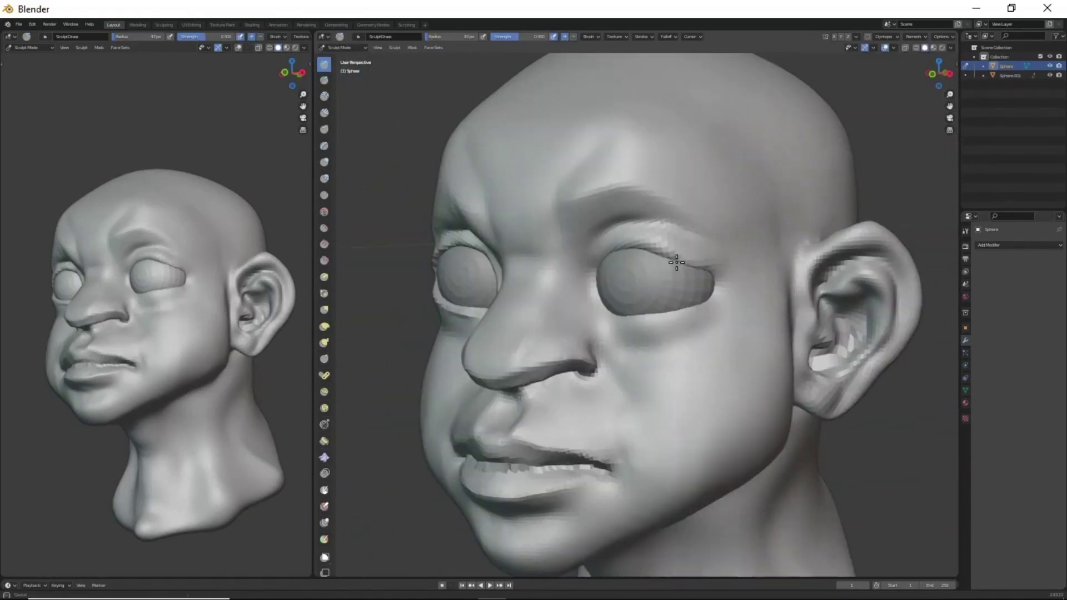
# Draw the upper eyelid down over one eyeball and reshape it with Grab
pyautogui.moveTo(676, 262)
pyautogui.mouseDown(button='middle')
pyautogui.moveTo(645, 252)
pyautogui.moveTo(658, 298)
pyautogui.moveTo(648, 311)
pyautogui.mouseUp(button='middle')
pyautogui.moveTo(634, 309); pyautogui.dragTo(667, 305)
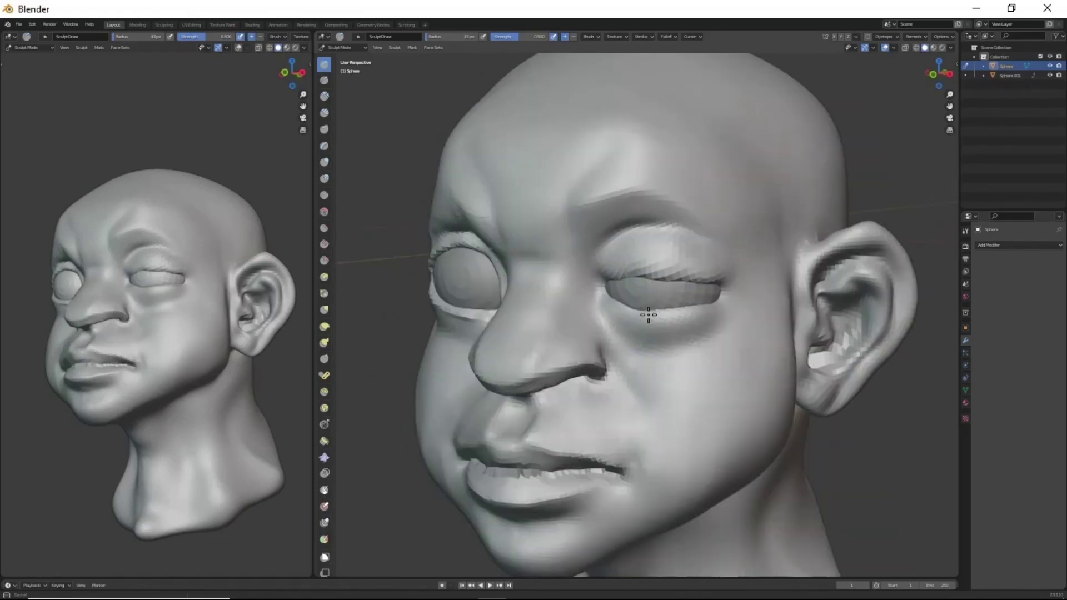
pyautogui.moveTo(648, 312); pyautogui.dragTo(644, 321, button='middle')
pyautogui.moveTo(628, 316); pyautogui.dragTo(673, 314)
pyautogui.moveTo(673, 314)
pyautogui.mouseDown(button='middle')
pyautogui.moveTo(699, 306)
pyautogui.moveTo(575, 278)
pyautogui.moveTo(643, 362)
pyautogui.mouseUp(button='middle')
pyautogui.press('g')
pyautogui.moveTo(707, 286); pyautogui.dragTo(712, 301)
pyautogui.moveTo(712, 301)
pyautogui.mouseDown(button='middle')
pyautogui.moveTo(608, 259)
pyautogui.moveTo(631, 285)
pyautogui.mouseUp(button='middle')
# Build up the lid with the Draw brush until the eye is fully closed and creased
pyautogui.press('x')
pyautogui.scroll(2, 642, 296)
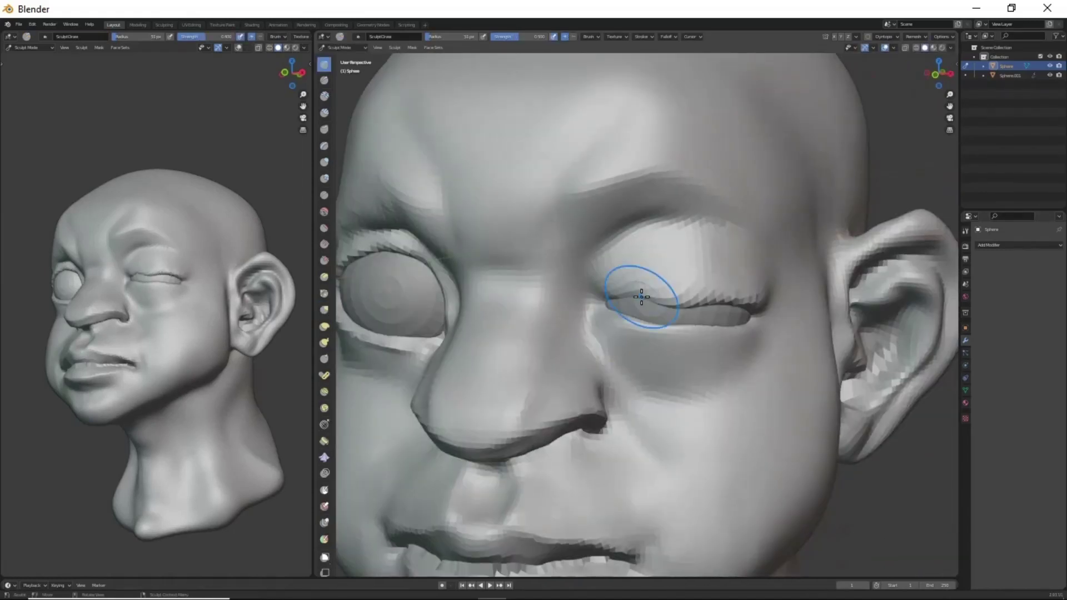
pyautogui.scroll(-3, 733, 300)
pyautogui.moveTo(614, 416)
pyautogui.mouseDown(button='middle')
pyautogui.moveTo(692, 278)
pyautogui.moveTo(600, 282)
pyautogui.moveTo(642, 272)
pyautogui.moveTo(608, 341)
pyautogui.moveTo(546, 328)
pyautogui.mouseUp(button='middle')
pyautogui.scroll(1, 642, 273)
pyautogui.moveTo(545, 328)
pyautogui.mouseDown()
pyautogui.moveTo(512, 302)
pyautogui.moveTo(545, 317)
pyautogui.mouseUp()
pyautogui.moveTo(545, 317); pyautogui.dragTo(597, 319, button='middle')
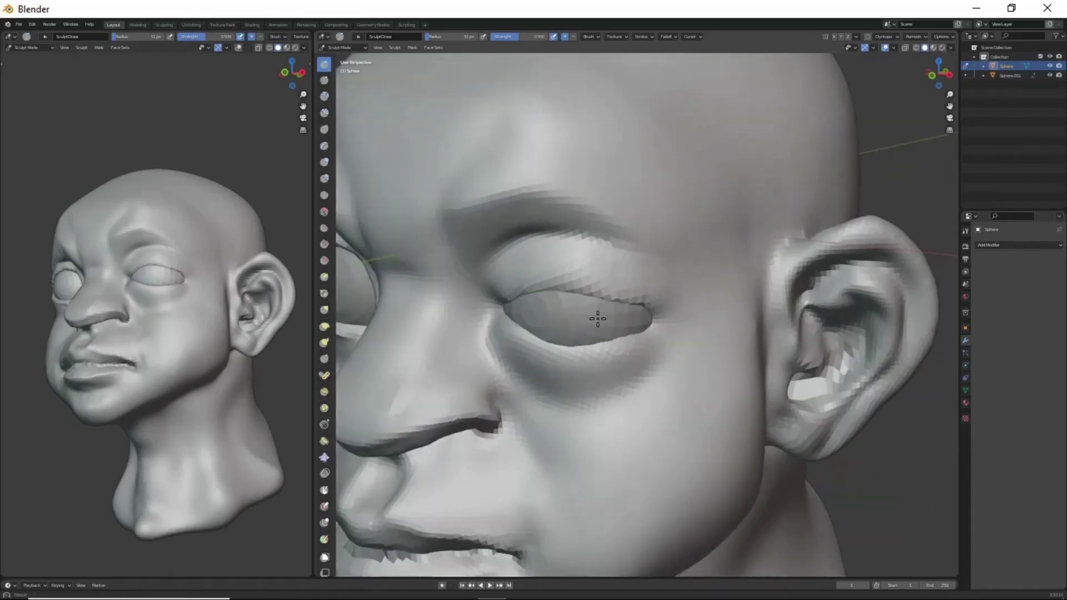
pyautogui.moveTo(595, 325); pyautogui.dragTo(641, 306)
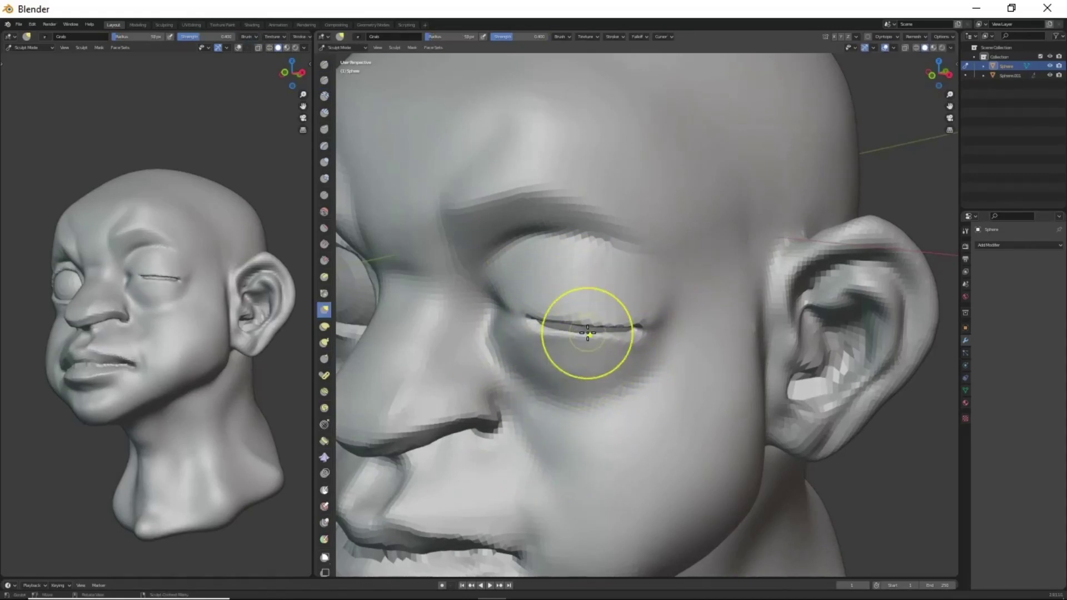
pyautogui.moveTo(588, 333); pyautogui.dragTo(569, 376, button='middle')
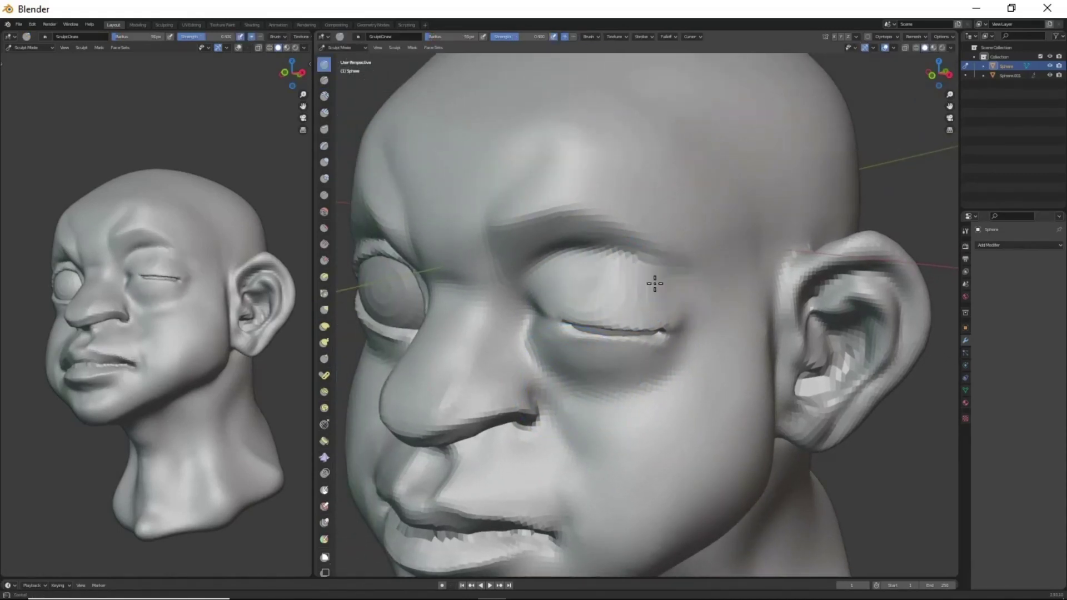
pyautogui.click(632, 282)
pyautogui.moveTo(655, 284)
pyautogui.mouseDown(button='middle')
pyautogui.moveTo(631, 281)
pyautogui.moveTo(588, 313)
pyautogui.moveTo(620, 353)
pyautogui.moveTo(647, 337)
pyautogui.mouseUp(button='middle')
# Undo the bad grab on the eye socket, then refine the lid with Clay Strips and Draw Sharp
pyautogui.hotkey('ctrl', 'z')
pyautogui.press('c')
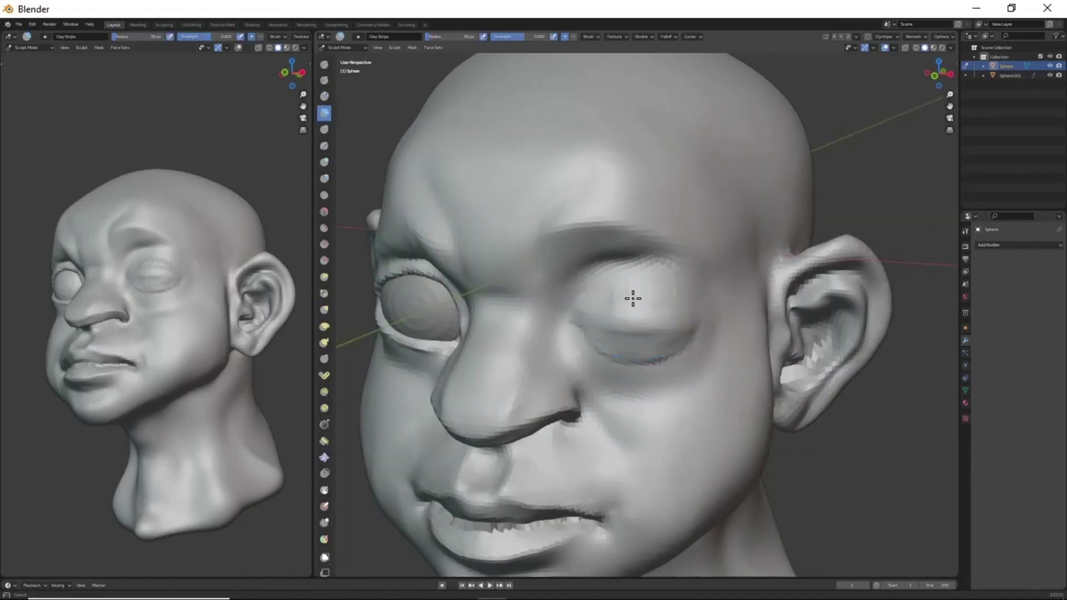
pyautogui.scroll(-5, 633, 299)
pyautogui.hotkey('shift', 'x')
pyautogui.scroll(8, 597, 338)
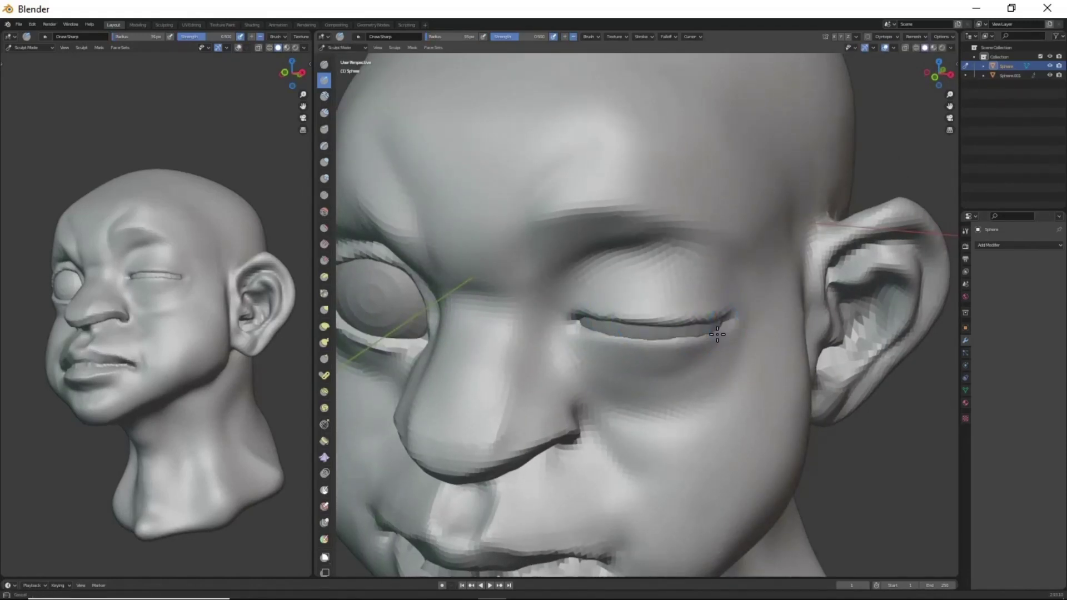
pyautogui.scroll(-5, 721, 327)
pyautogui.scroll(3, 639, 369)
# Save the file with Ctrl+S and view the face from a low side angle
pyautogui.scroll(-3, 619, 367)
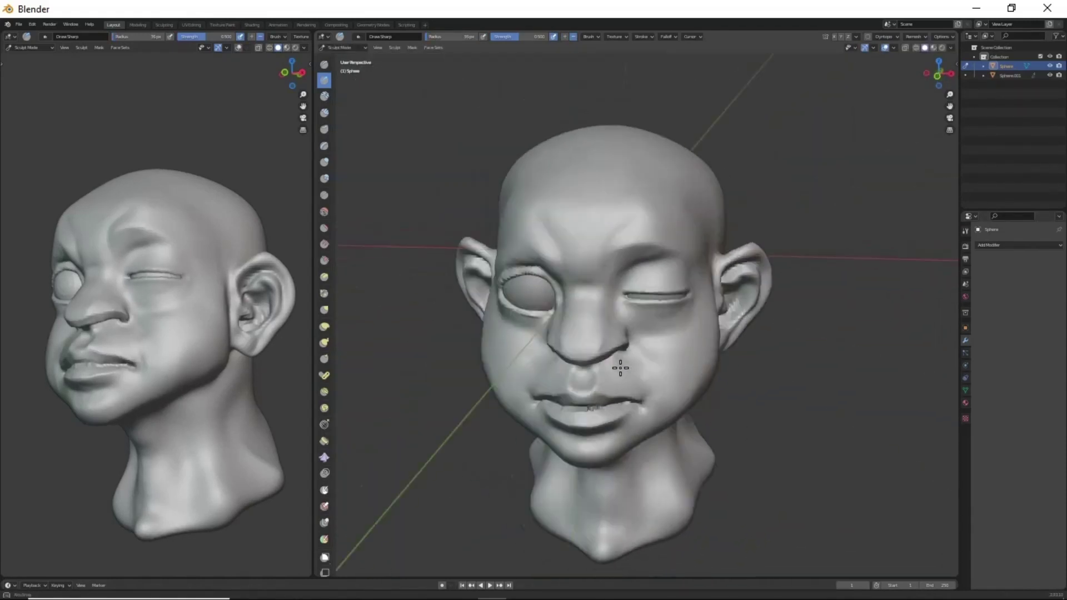
pyautogui.scroll(4, 659, 230)
pyautogui.hotkey('ctrl', 's')
pyautogui.moveTo(659, 230)
pyautogui.mouseDown(button='middle')
pyautogui.moveTo(672, 387)
pyautogui.moveTo(517, 391)
pyautogui.moveTo(557, 266)
pyautogui.moveTo(650, 336)
pyautogui.moveTo(612, 278)
pyautogui.moveTo(714, 226)
pyautogui.moveTo(715, 322)
pyautogui.moveTo(664, 260)
pyautogui.mouseUp(button='middle')
pyautogui.scroll(4, 672, 386)
# Rework the nose and upper lip with the Grab, Draw and Clay Strips brushes
pyautogui.press('g')
pyautogui.press('x')
pyautogui.press('c')
pyautogui.scroll(-4, 562, 302)
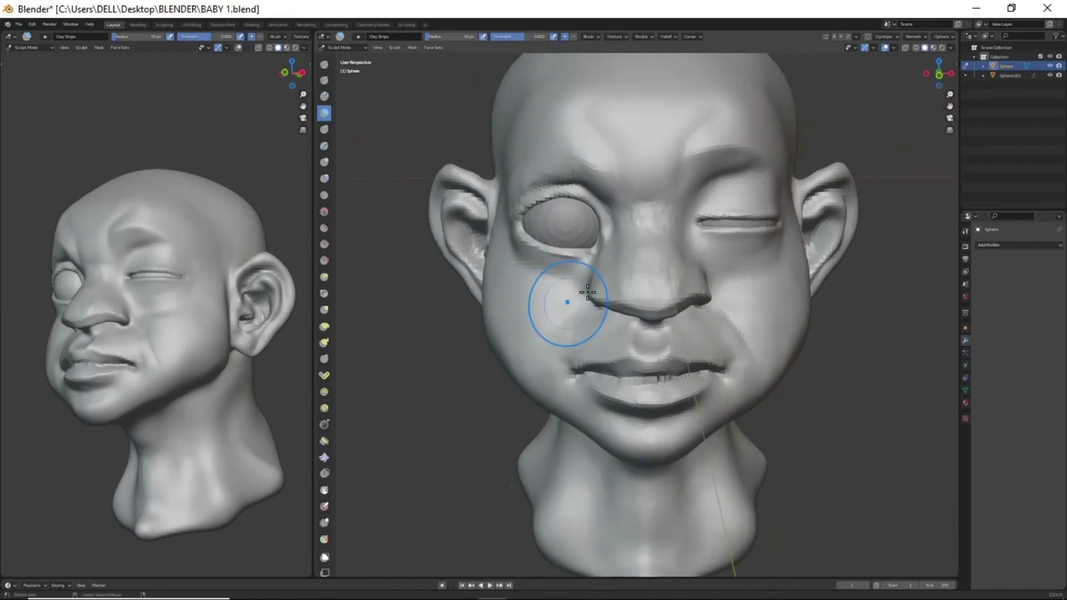
pyautogui.scroll(4, 610, 348)
pyautogui.moveTo(591, 274)
pyautogui.mouseDown(button='middle')
pyautogui.moveTo(619, 310)
pyautogui.moveTo(603, 329)
pyautogui.moveTo(683, 345)
pyautogui.moveTo(658, 300)
pyautogui.mouseUp(button='middle')
# Carve the philtrum groove and creases around mouth and nostrils with Draw Sharp
pyautogui.hotkey('shift', 'x')
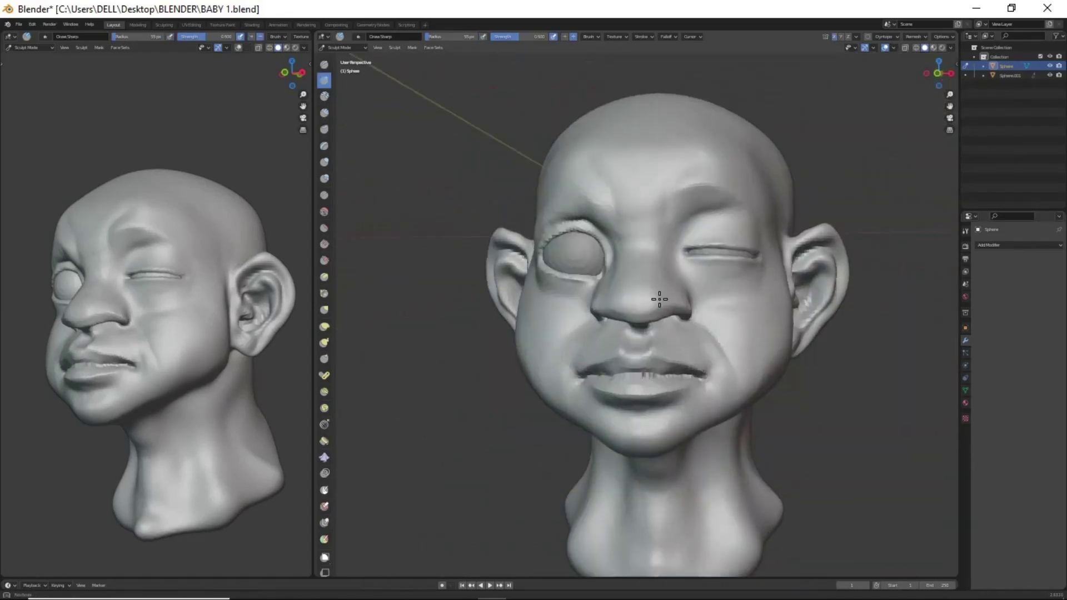
pyautogui.scroll(3, 657, 334)
pyautogui.moveTo(658, 348)
pyautogui.mouseDown(button='middle')
pyautogui.moveTo(624, 312)
pyautogui.moveTo(616, 352)
pyautogui.mouseUp(button='middle')
pyautogui.scroll(2, 611, 300)
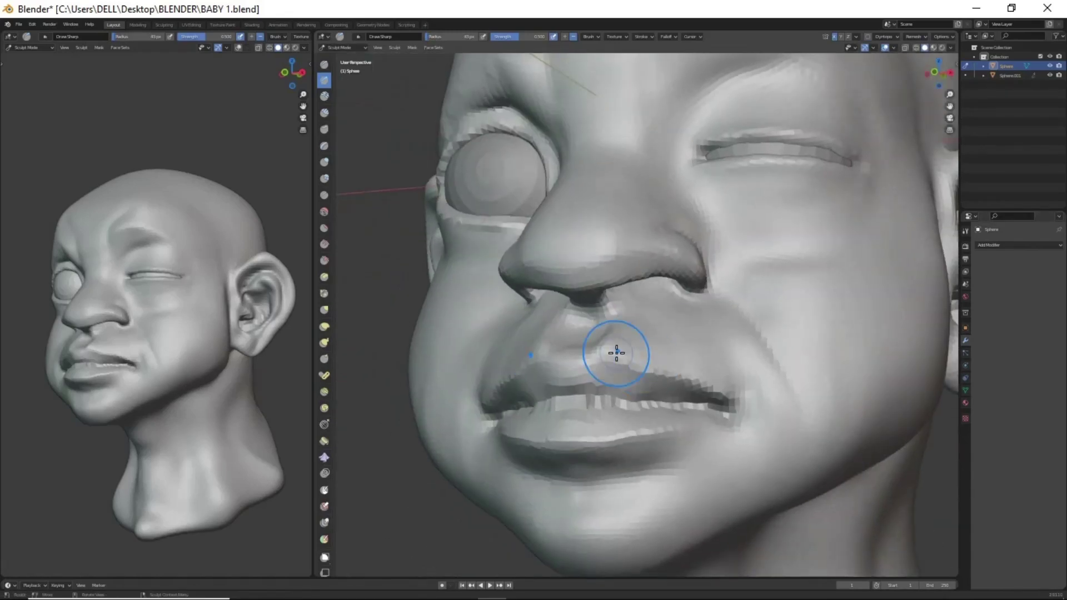
pyautogui.moveTo(557, 257)
pyautogui.mouseDown(button='middle')
pyautogui.moveTo(704, 219)
pyautogui.moveTo(632, 257)
pyautogui.mouseUp(button='middle')
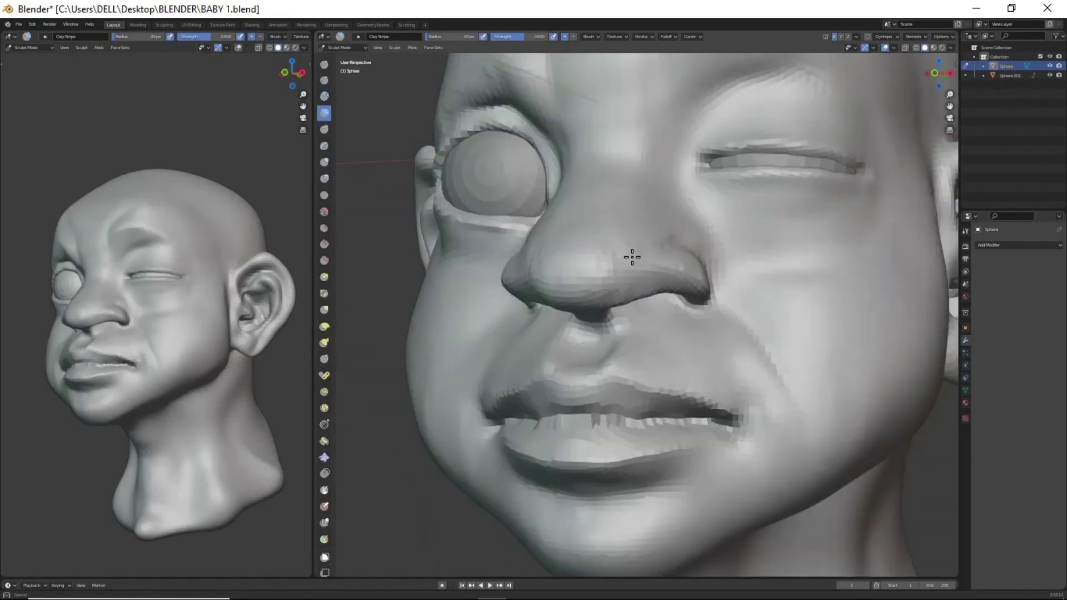
pyautogui.moveTo(573, 285)
pyautogui.mouseDown(button='middle')
pyautogui.moveTo(615, 400)
pyautogui.moveTo(663, 381)
pyautogui.mouseUp(button='middle')
# Add a UV sphere in Object Mode and move it onto the top of the head
pyautogui.hotkey('ctrl', 'Tab')
pyautogui.hotkey('shift', 'a')
pyautogui.scroll(-3, 663, 381)
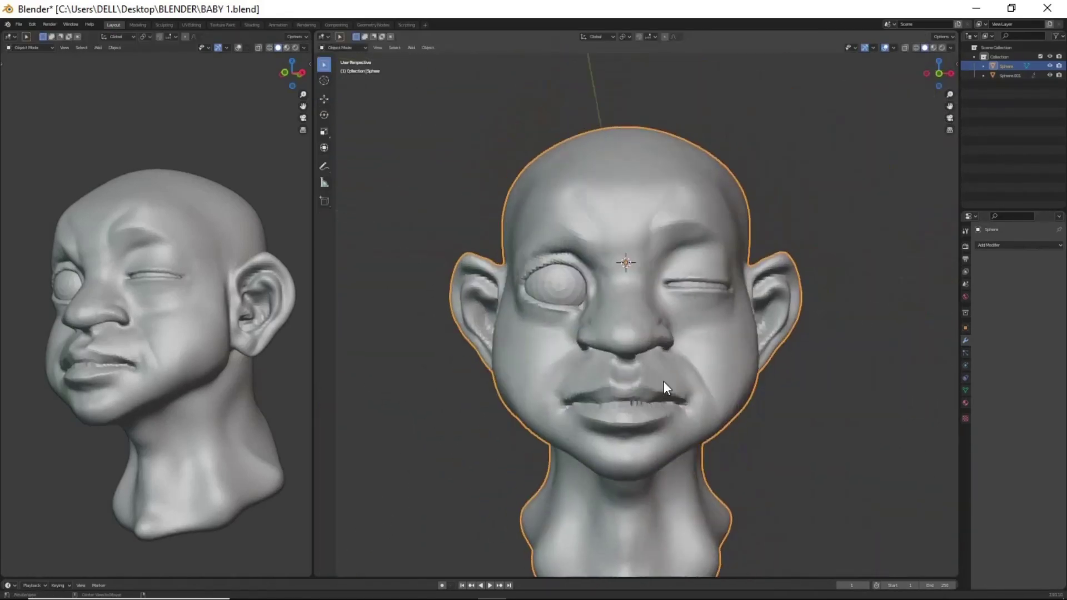
pyautogui.moveTo(658, 229); pyautogui.dragTo(626, 303, button='middle')
pyautogui.press('g')
pyautogui.press('z')
pyautogui.click(598, 325)
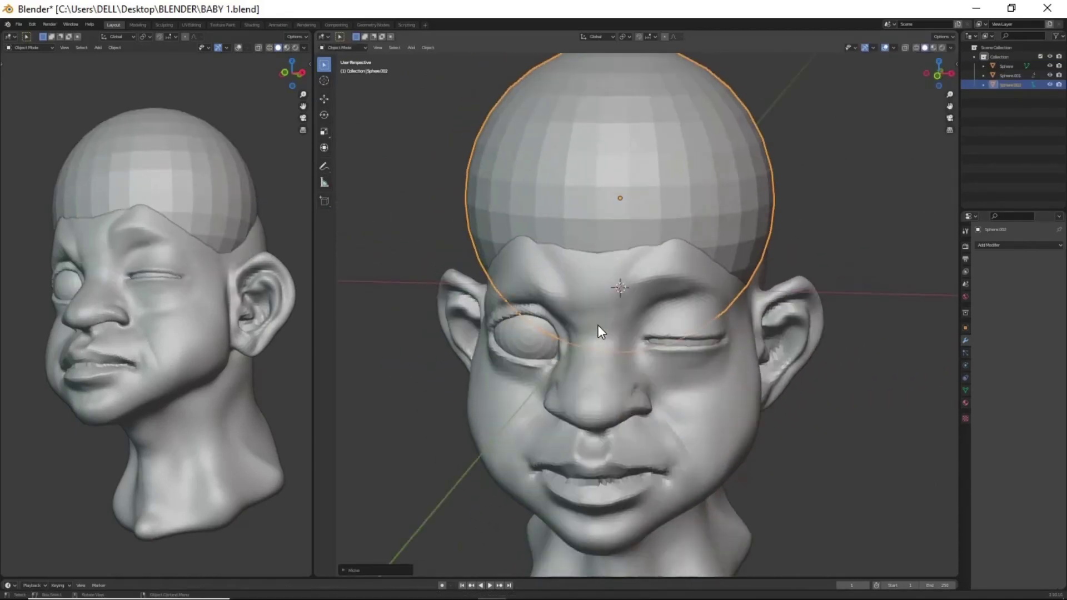
# Sculpt the new sphere with Grab, pulling its front forward into a cap shape
pyautogui.hotkey('ctrl', 'Tab')
pyautogui.click(592, 371)
pyautogui.moveTo(592, 370); pyautogui.dragTo(612, 312, button='middle')
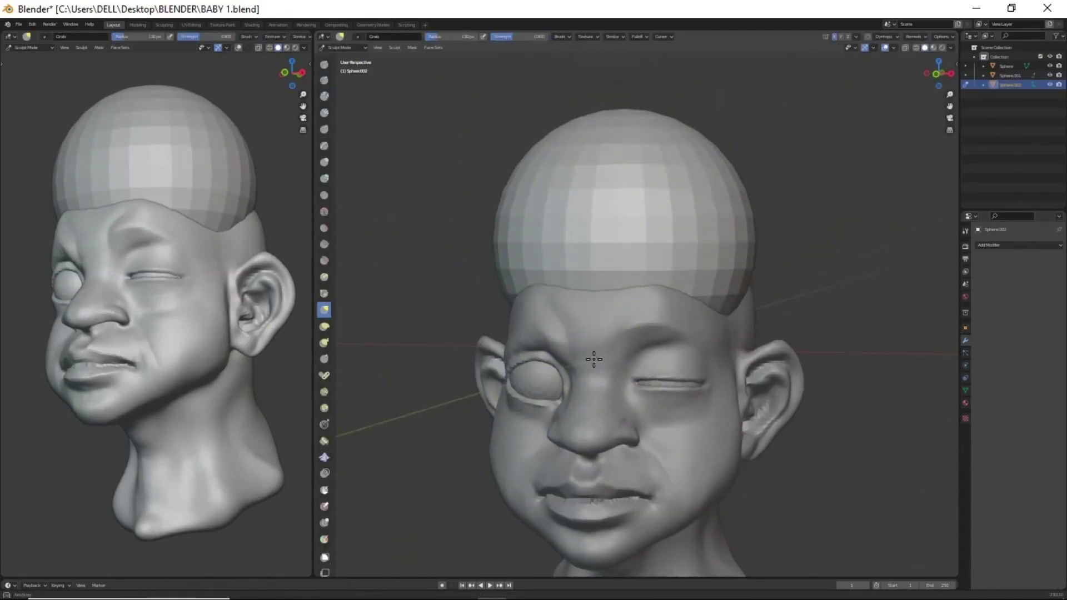
pyautogui.moveTo(616, 184); pyautogui.dragTo(619, 215)
pyautogui.moveTo(620, 214)
pyautogui.mouseDown(button='middle')
pyautogui.moveTo(715, 269)
pyautogui.moveTo(639, 259)
pyautogui.mouseUp(button='middle')
pyautogui.moveTo(638, 239); pyautogui.dragTo(638, 259)
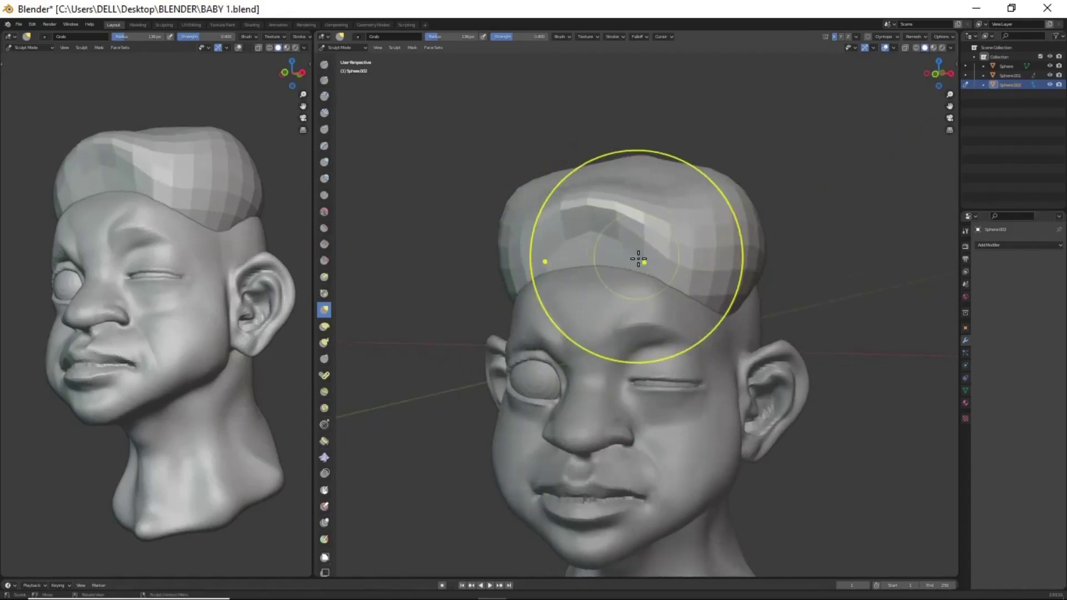
pyautogui.moveTo(637, 286); pyautogui.dragTo(588, 298, button='middle')
pyautogui.moveTo(589, 298); pyautogui.dragTo(584, 195)
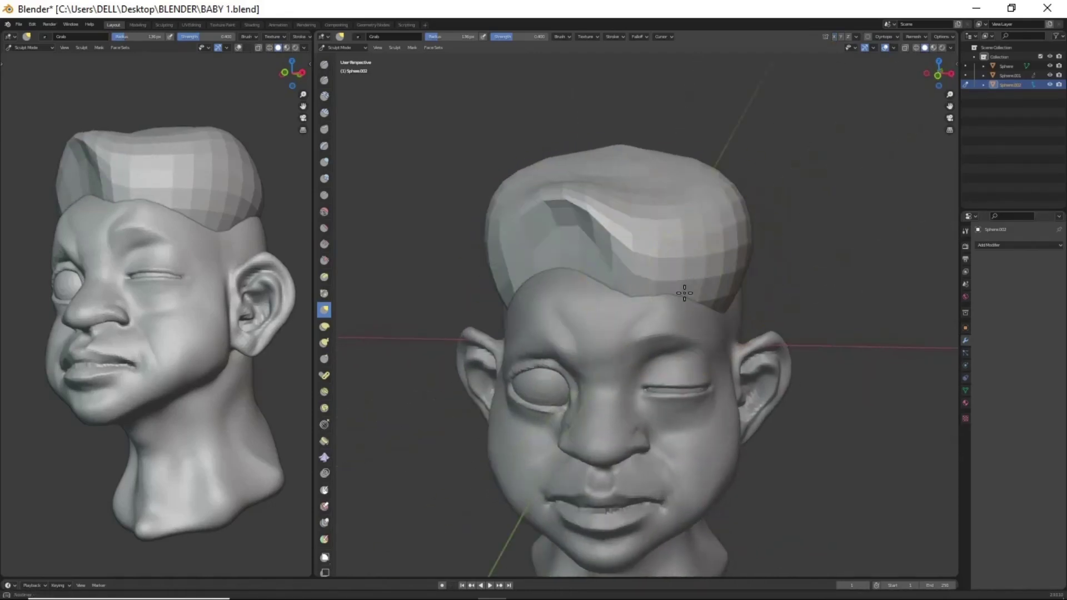
# Reshape the cap's edges on both sides and pull it down over the head
pyautogui.moveTo(684, 290); pyautogui.dragTo(736, 291, button='middle')
pyautogui.moveTo(737, 292); pyautogui.dragTo(723, 261)
pyautogui.moveTo(722, 261); pyautogui.dragTo(639, 301, button='middle')
pyautogui.moveTo(640, 278); pyautogui.dragTo(638, 298)
pyautogui.moveTo(638, 297)
pyautogui.mouseDown(button='middle')
pyautogui.moveTo(512, 289)
pyautogui.moveTo(536, 274)
pyautogui.moveTo(525, 276)
pyautogui.moveTo(524, 298)
pyautogui.moveTo(457, 323)
pyautogui.moveTo(590, 314)
pyautogui.mouseUp(button='middle')
pyautogui.moveTo(589, 314); pyautogui.dragTo(595, 310)
# Sweep the front of the cap into a fringe and adjust the back of the cap
pyautogui.moveTo(596, 309); pyautogui.dragTo(623, 178, button='middle')
pyautogui.moveTo(622, 178); pyautogui.dragTo(624, 167)
pyautogui.moveTo(624, 167)
pyautogui.mouseDown(button='middle')
pyautogui.moveTo(556, 250)
pyautogui.moveTo(493, 289)
pyautogui.moveTo(567, 291)
pyautogui.mouseUp(button='middle')
pyautogui.moveTo(567, 291); pyautogui.dragTo(570, 267)
pyautogui.moveTo(570, 267)
pyautogui.mouseDown(button='middle')
pyautogui.moveTo(572, 203)
pyautogui.moveTo(774, 300)
pyautogui.moveTo(665, 352)
pyautogui.moveTo(710, 279)
pyautogui.moveTo(534, 339)
pyautogui.moveTo(667, 210)
pyautogui.moveTo(595, 267)
pyautogui.moveTo(607, 310)
pyautogui.mouseUp(button='middle')
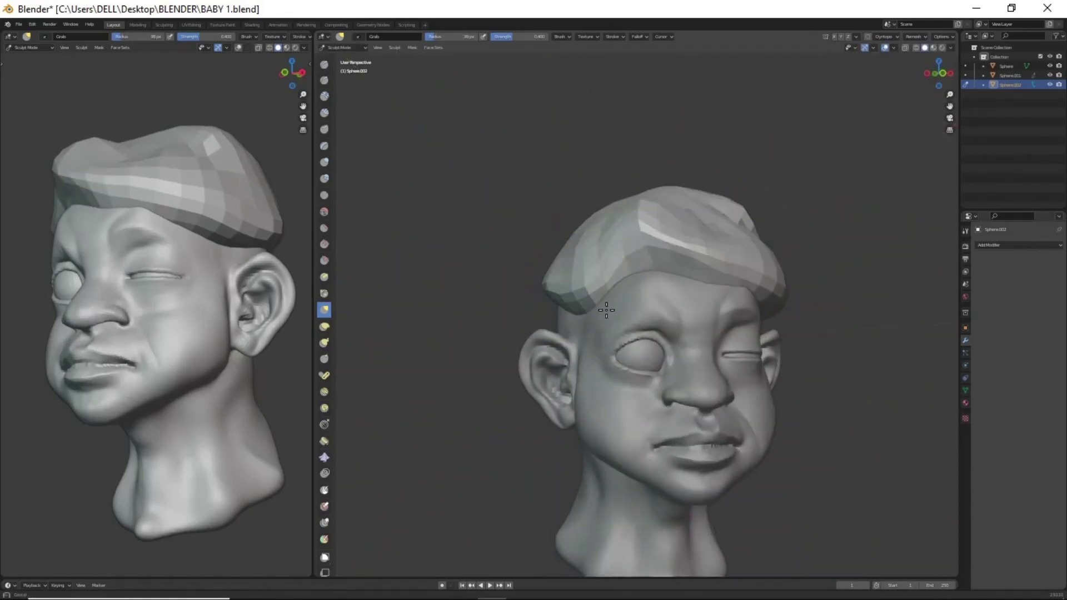
pyautogui.moveTo(705, 335)
pyautogui.mouseDown(button='middle')
pyautogui.moveTo(605, 281)
pyautogui.moveTo(698, 286)
pyautogui.mouseUp(button='middle')
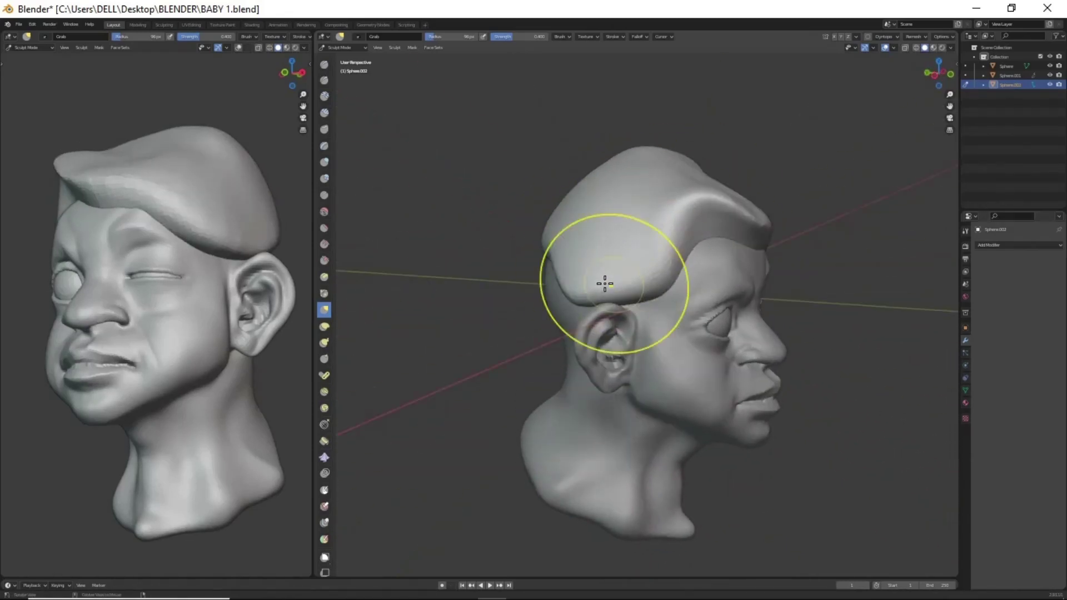
pyautogui.click(324, 80)
pyautogui.scroll(3, 603, 259)
# Carve sharp creases along the cap edge with the Draw Sharp brush
pyautogui.moveTo(717, 244); pyautogui.dragTo(817, 267)
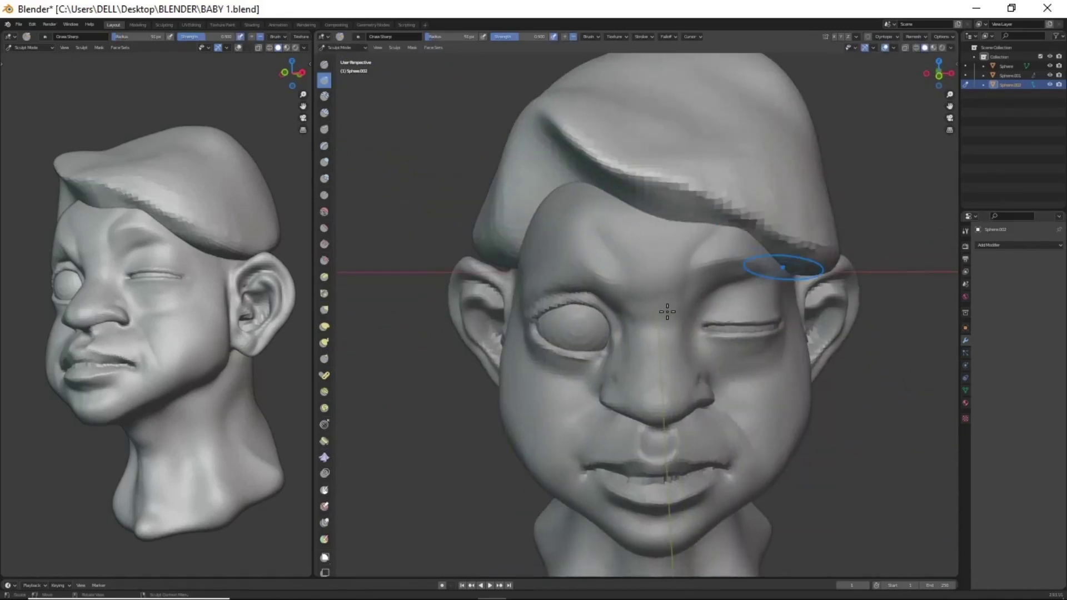
pyautogui.moveTo(817, 267); pyautogui.dragTo(757, 376, button='middle')
pyautogui.moveTo(800, 261); pyautogui.dragTo(864, 282)
pyautogui.scroll(-3, 624, 157)
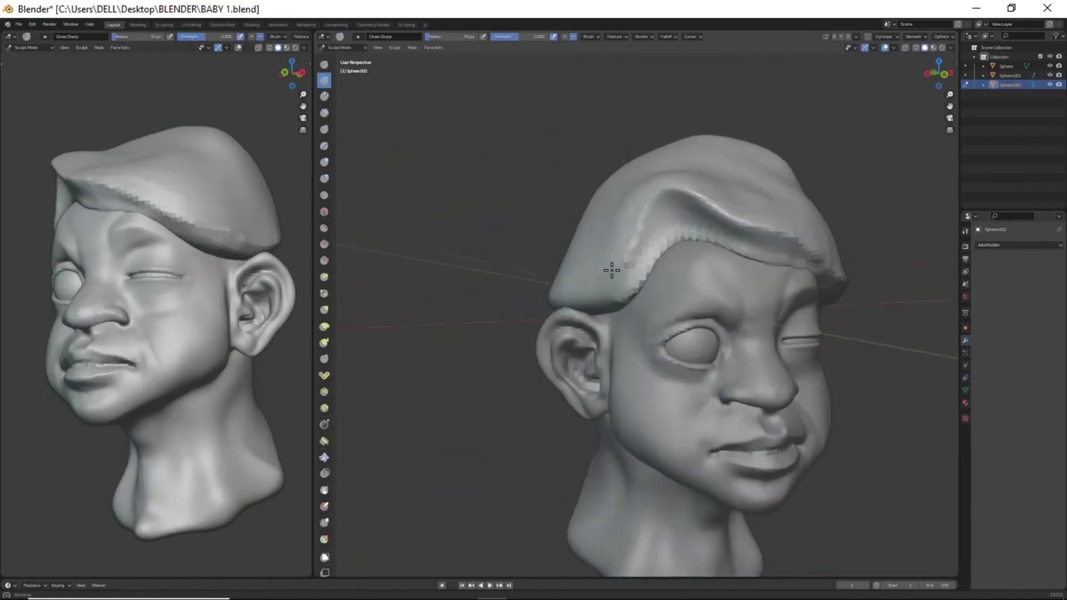
pyautogui.moveTo(614, 269)
pyautogui.mouseDown(button='middle')
pyautogui.moveTo(553, 250)
pyautogui.moveTo(544, 312)
pyautogui.moveTo(741, 300)
pyautogui.moveTo(678, 281)
pyautogui.moveTo(645, 394)
pyautogui.moveTo(595, 269)
pyautogui.moveTo(638, 322)
pyautogui.moveTo(712, 295)
pyautogui.moveTo(580, 342)
pyautogui.moveTo(591, 286)
pyautogui.moveTo(556, 239)
pyautogui.moveTo(565, 352)
pyautogui.moveTo(753, 197)
pyautogui.moveTo(691, 129)
pyautogui.moveTo(652, 235)
pyautogui.moveTo(503, 297)
pyautogui.mouseUp(button='middle')
# Shape the back and sides of the cap with the Grab and Draw brushes
pyautogui.press('g')
pyautogui.moveTo(624, 257)
pyautogui.mouseDown(button='middle')
pyautogui.moveTo(558, 209)
pyautogui.moveTo(543, 304)
pyautogui.moveTo(519, 259)
pyautogui.moveTo(645, 236)
pyautogui.moveTo(636, 277)
pyautogui.mouseUp(button='middle')
pyautogui.press('x')
pyautogui.scroll(-1, 635, 276)
pyautogui.scroll(2, 636, 277)
pyautogui.moveTo(512, 219)
pyautogui.mouseDown(button='middle')
pyautogui.moveTo(684, 314)
pyautogui.moveTo(555, 326)
pyautogui.mouseUp(button='middle')
pyautogui.moveTo(697, 201); pyautogui.dragTo(610, 317, button='middle')
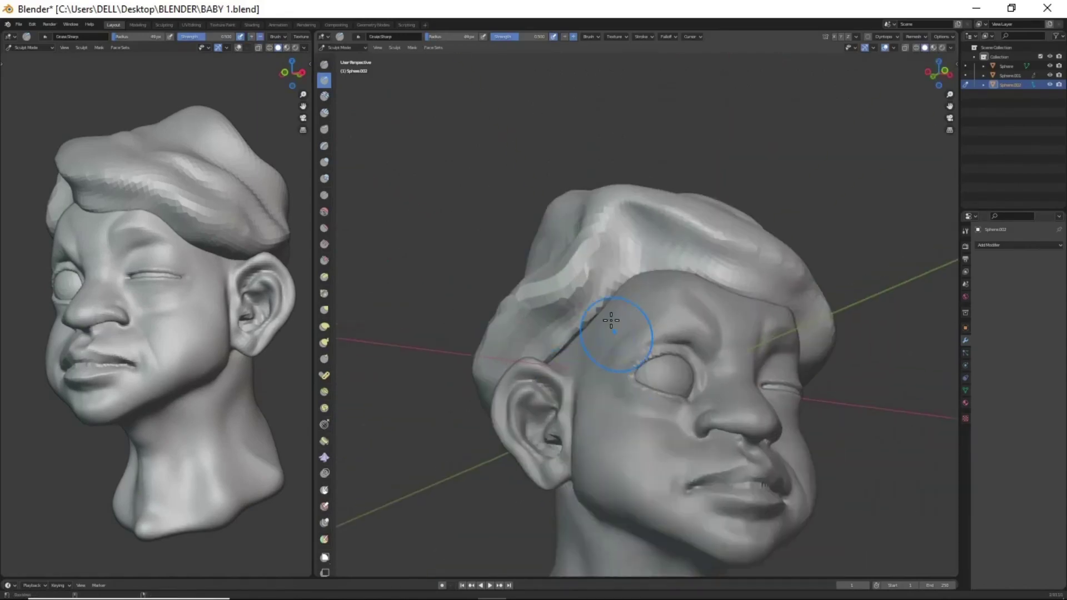
# Remesh at voxel size 0.0197, then pull the cap folds with a 191px Grab brush
pyautogui.press('r')
pyautogui.click(829, 418)
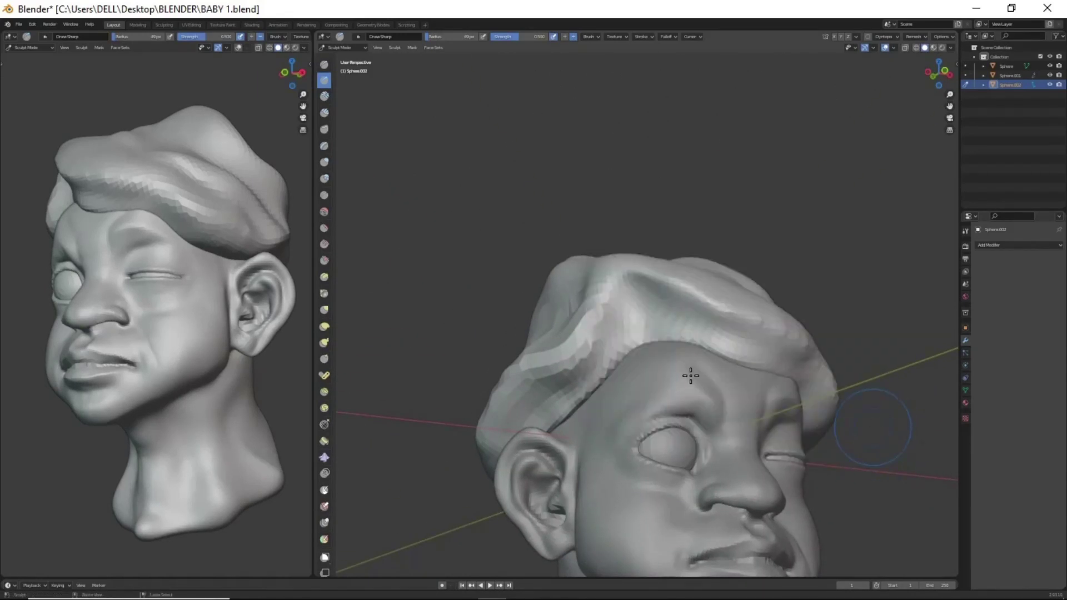
pyautogui.moveTo(691, 377)
pyautogui.mouseDown(button='middle')
pyautogui.moveTo(672, 388)
pyautogui.moveTo(678, 231)
pyautogui.moveTo(658, 301)
pyautogui.moveTo(695, 257)
pyautogui.moveTo(810, 331)
pyautogui.moveTo(624, 322)
pyautogui.moveTo(512, 258)
pyautogui.moveTo(595, 232)
pyautogui.moveTo(647, 353)
pyautogui.moveTo(586, 317)
pyautogui.moveTo(672, 219)
pyautogui.moveTo(615, 310)
pyautogui.moveTo(701, 212)
pyautogui.moveTo(595, 261)
pyautogui.moveTo(491, 289)
pyautogui.moveTo(572, 312)
pyautogui.mouseUp(button='middle')
pyautogui.press('g')
pyautogui.press('f')
pyautogui.click(501, 232)
pyautogui.moveTo(501, 233)
pyautogui.mouseDown(button='middle')
pyautogui.moveTo(538, 245)
pyautogui.moveTo(707, 255)
pyautogui.moveTo(631, 290)
pyautogui.moveTo(584, 215)
pyautogui.moveTo(655, 250)
pyautogui.moveTo(601, 175)
pyautogui.moveTo(620, 305)
pyautogui.moveTo(536, 269)
pyautogui.moveTo(608, 305)
pyautogui.moveTo(526, 309)
pyautogui.moveTo(584, 250)
pyautogui.moveTo(604, 206)
pyautogui.mouseUp(button='middle')
# Sharpen the cap ridges with a 61px Draw Sharp brush, plus Crease and Grab
pyautogui.press('x')
pyautogui.press('f')
pyautogui.press('f')
pyautogui.hotkey('shift', 'c')
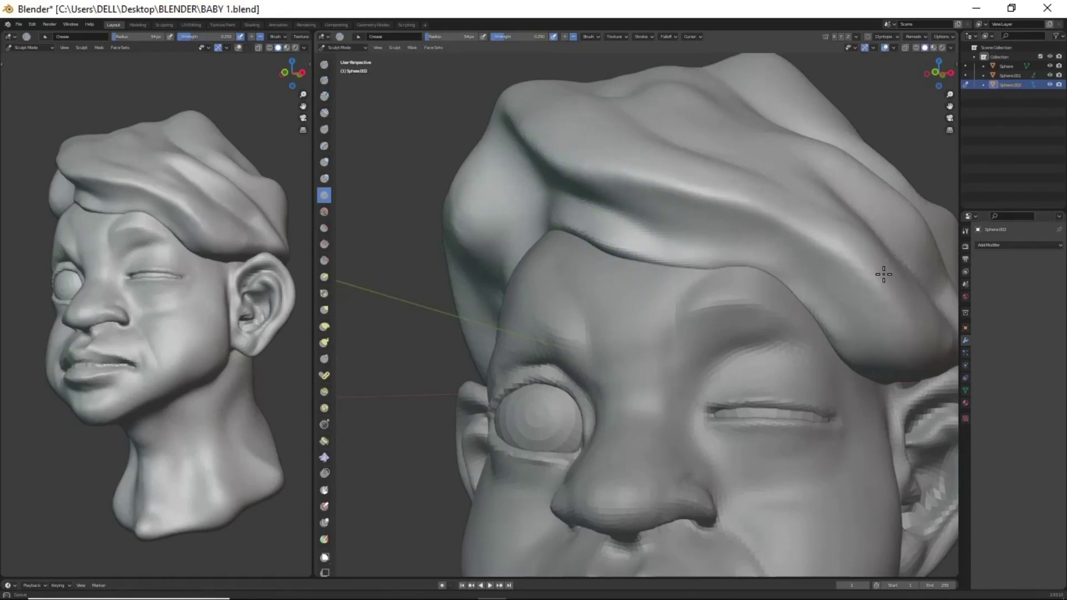
pyautogui.moveTo(611, 276)
pyautogui.mouseDown(button='middle')
pyautogui.moveTo(501, 242)
pyautogui.moveTo(556, 267)
pyautogui.moveTo(677, 285)
pyautogui.moveTo(622, 311)
pyautogui.moveTo(741, 157)
pyautogui.moveTo(688, 189)
pyautogui.mouseUp(button='middle')
pyautogui.press('g')
pyautogui.scroll(-2, 583, 329)
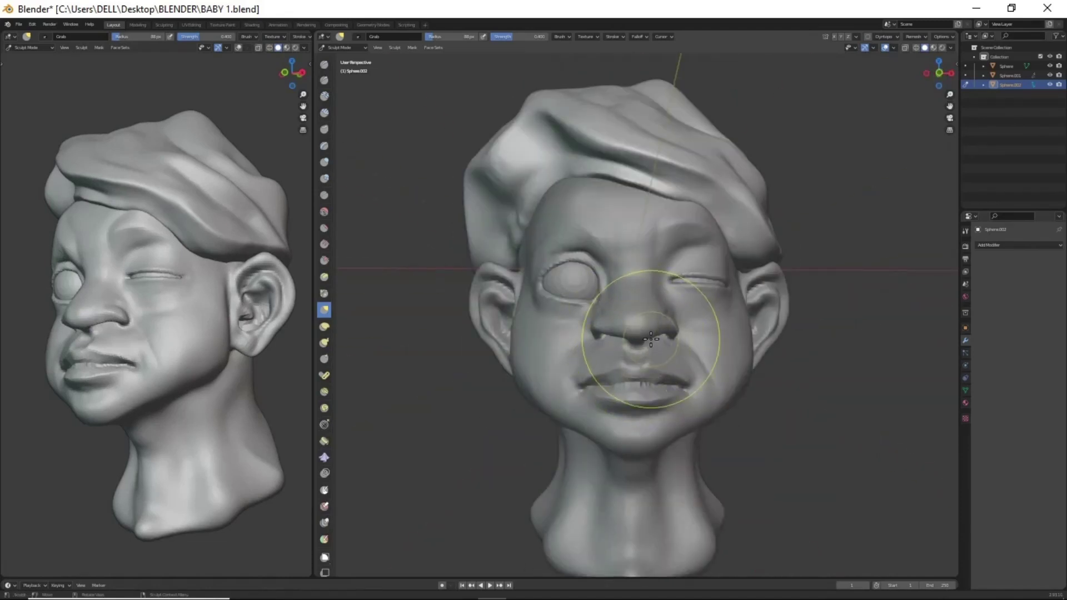
pyautogui.scroll(3, 613, 321)
pyautogui.moveTo(614, 321)
pyautogui.mouseDown(button='middle')
pyautogui.moveTo(419, 262)
pyautogui.moveTo(586, 301)
pyautogui.moveTo(445, 300)
pyautogui.moveTo(548, 322)
pyautogui.moveTo(584, 377)
pyautogui.mouseUp(button='middle')
# Sculpt the nose and mouth with the Draw Sharp brush from several angles
pyautogui.scroll(3, 585, 377)
pyautogui.press('x')
pyautogui.moveTo(631, 333); pyautogui.dragTo(633, 235, button='middle')
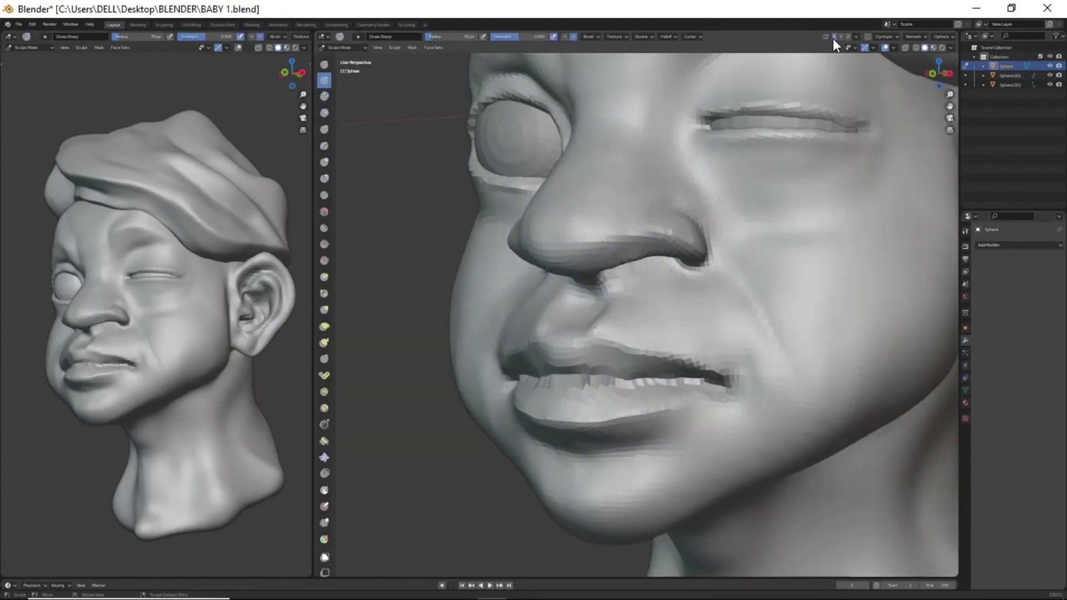
pyautogui.moveTo(545, 241); pyautogui.dragTo(631, 192, button='middle')
pyautogui.moveTo(702, 166); pyautogui.dragTo(583, 355, button='middle')
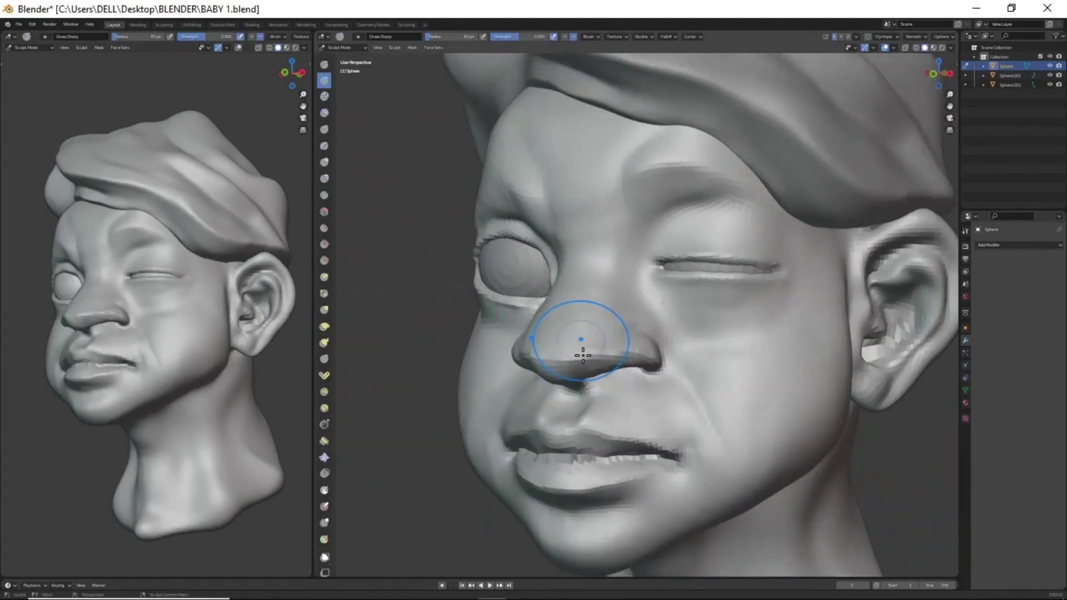
pyautogui.moveTo(667, 332)
pyautogui.mouseDown(button='middle')
pyautogui.moveTo(624, 389)
pyautogui.moveTo(639, 356)
pyautogui.moveTo(636, 374)
pyautogui.mouseUp(button='middle')
pyautogui.press('x')
# Remesh the head at a new voxel size and inspect the eye, ear and chin
pyautogui.press('r')
pyautogui.click(702, 388)
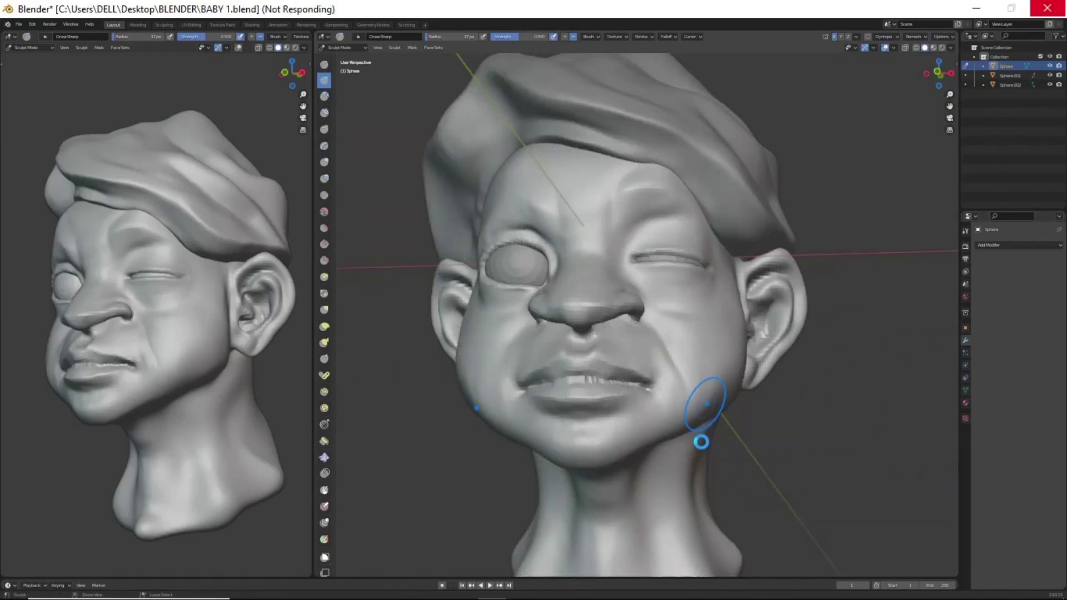
pyautogui.scroll(2, 680, 434)
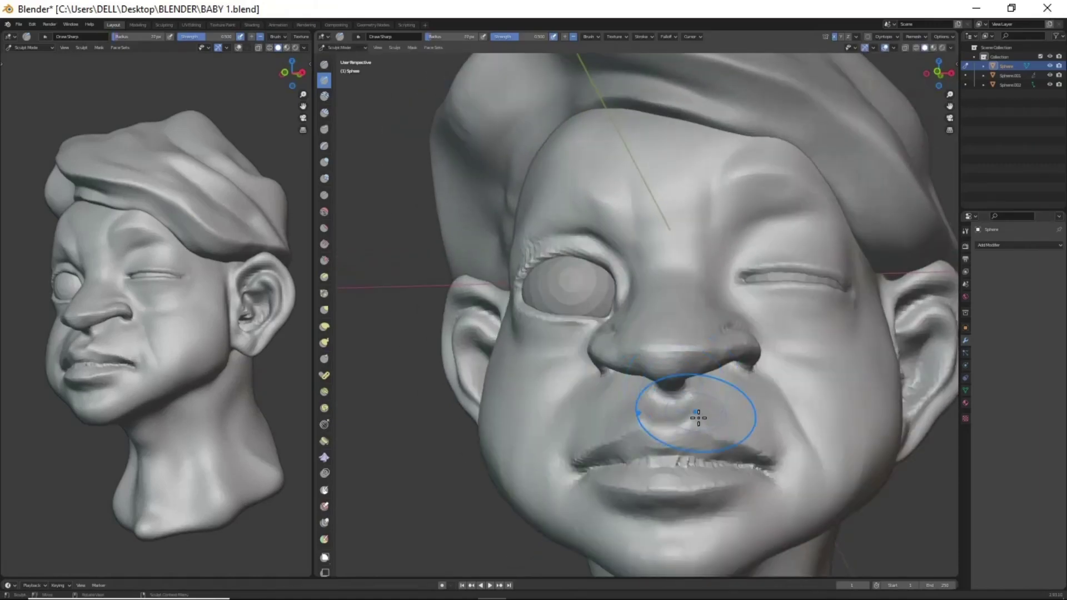
pyautogui.moveTo(695, 417)
pyautogui.mouseDown(button='middle')
pyautogui.moveTo(715, 238)
pyautogui.moveTo(590, 249)
pyautogui.mouseUp(button='middle')
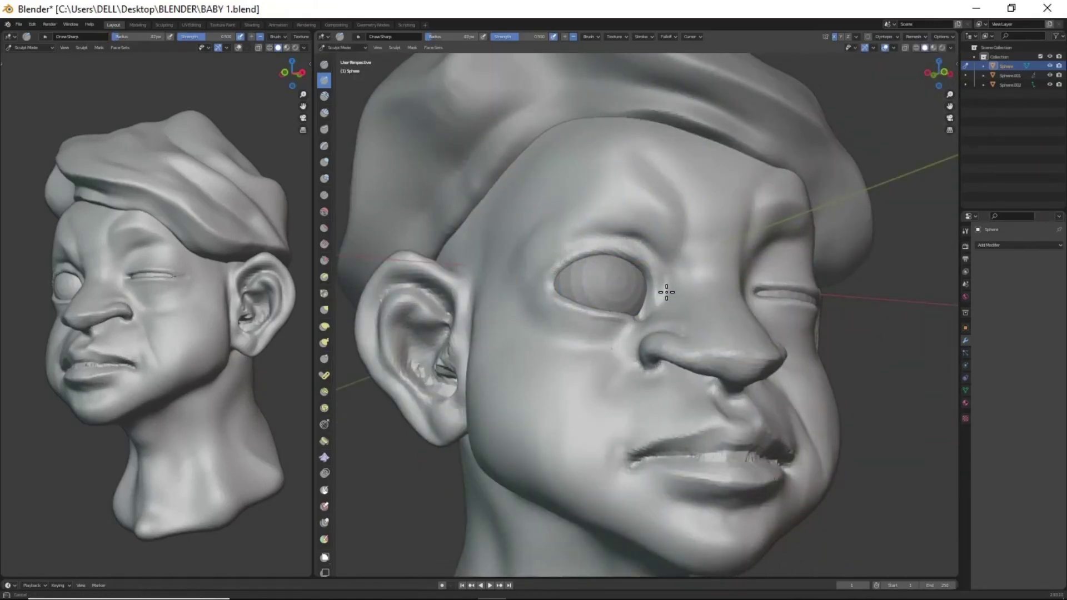
pyautogui.moveTo(667, 291); pyautogui.dragTo(634, 328, button='middle')
pyautogui.moveTo(660, 467); pyautogui.dragTo(697, 225, button='middle')
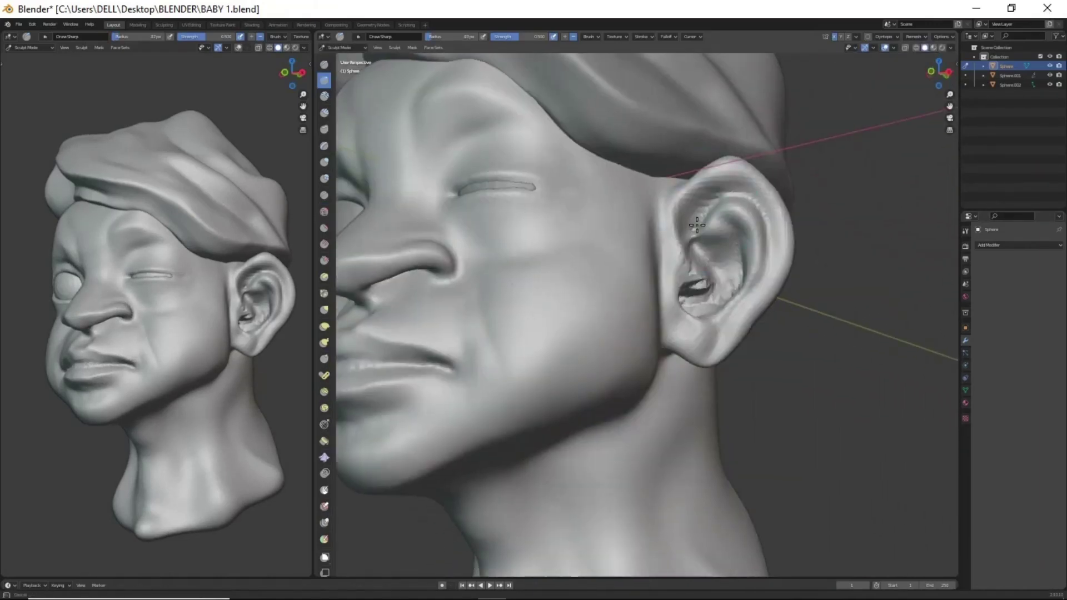
pyautogui.moveTo(620, 327)
pyautogui.mouseDown(button='middle')
pyautogui.moveTo(638, 291)
pyautogui.moveTo(779, 311)
pyautogui.moveTo(673, 464)
pyautogui.moveTo(495, 316)
pyautogui.moveTo(583, 417)
pyautogui.moveTo(626, 389)
pyautogui.mouseUp(button='middle')
pyautogui.scroll(5, 639, 434)
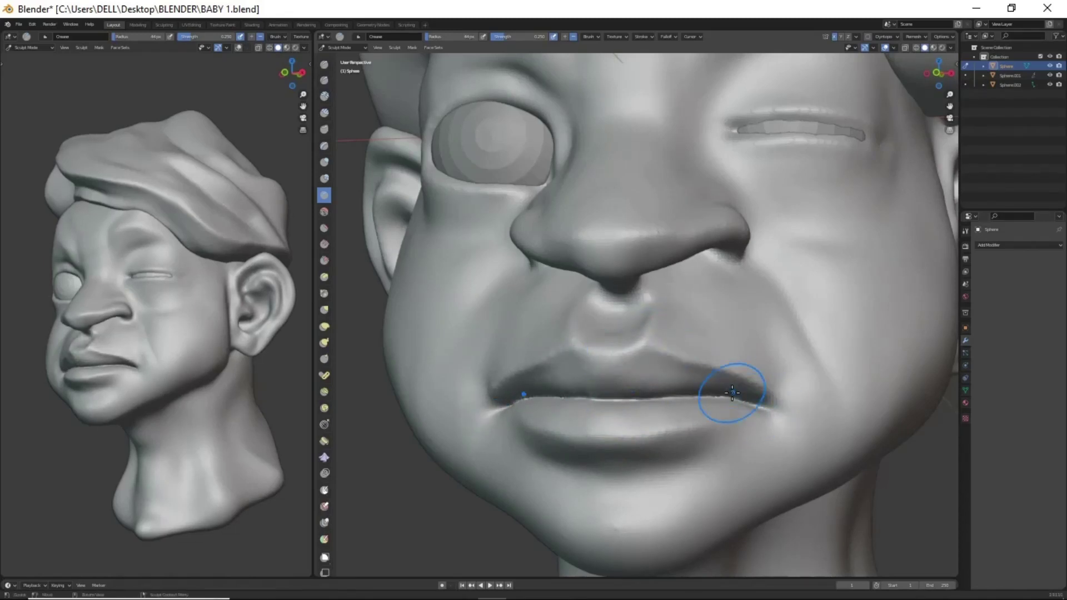
# Refine the mouth corner and the area under the nose
pyautogui.moveTo(733, 393); pyautogui.dragTo(633, 340, button='middle')
pyautogui.moveTo(685, 283)
pyautogui.keyDown('ctrl'); pyautogui.mouseDown(button='middle')
pyautogui.moveTo(684, 354)
pyautogui.moveTo(678, 341)
pyautogui.mouseUp(button='middle'); pyautogui.keyUp('ctrl')
pyautogui.scroll(3, 677, 341)
pyautogui.moveTo(652, 230)
pyautogui.mouseDown(button='middle')
pyautogui.moveTo(617, 226)
pyautogui.moveTo(631, 285)
pyautogui.mouseUp(button='middle')
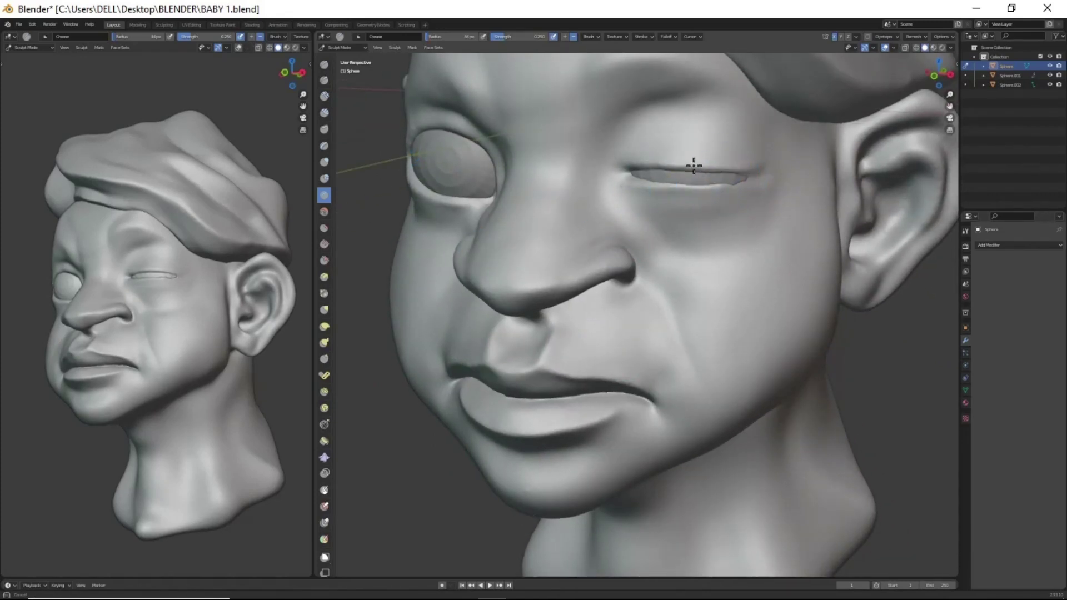
pyautogui.moveTo(742, 180); pyautogui.dragTo(620, 208, button='middle')
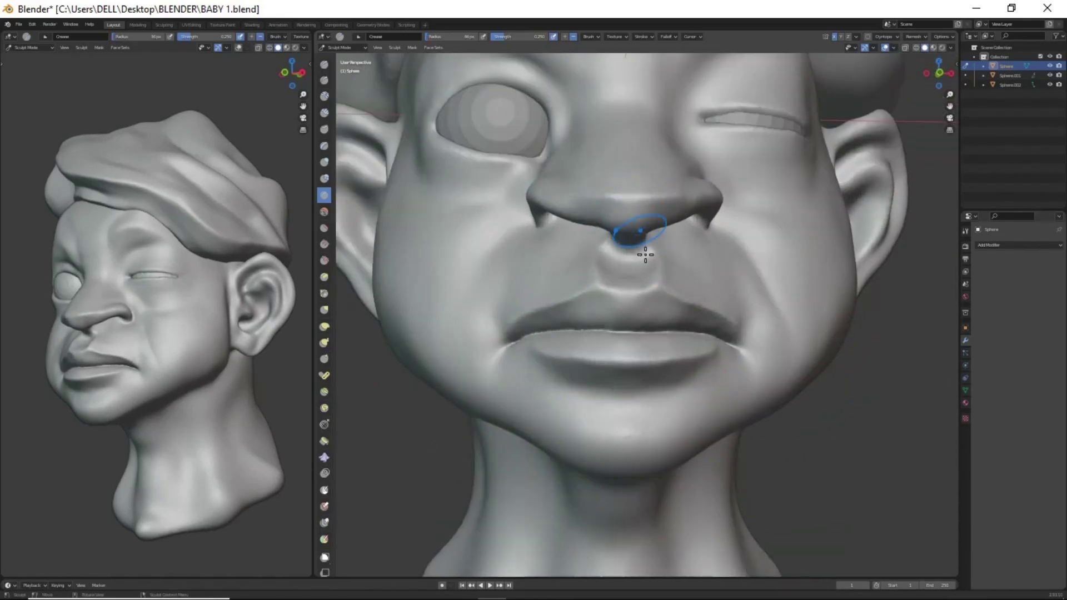
pyautogui.moveTo(646, 254)
pyautogui.mouseDown(button='middle')
pyautogui.moveTo(555, 256)
pyautogui.moveTo(553, 162)
pyautogui.moveTo(528, 150)
pyautogui.moveTo(593, 212)
pyautogui.moveTo(595, 335)
pyautogui.moveTo(708, 322)
pyautogui.moveTo(651, 226)
pyautogui.moveTo(691, 219)
pyautogui.moveTo(722, 174)
pyautogui.moveTo(691, 218)
pyautogui.mouseUp(button='middle')
# Carve a cleaner slit along the closed eyelid with the crease brush
pyautogui.hotkey('shift', 'c')
pyautogui.moveTo(666, 179)
pyautogui.mouseDown(button='middle')
pyautogui.moveTo(603, 309)
pyautogui.moveTo(684, 285)
pyautogui.moveTo(662, 374)
pyautogui.moveTo(753, 333)
pyautogui.mouseUp(button='middle')
pyautogui.scroll(4, 683, 285)
pyautogui.scroll(-5, 670, 336)
pyautogui.scroll(5, 792, 135)
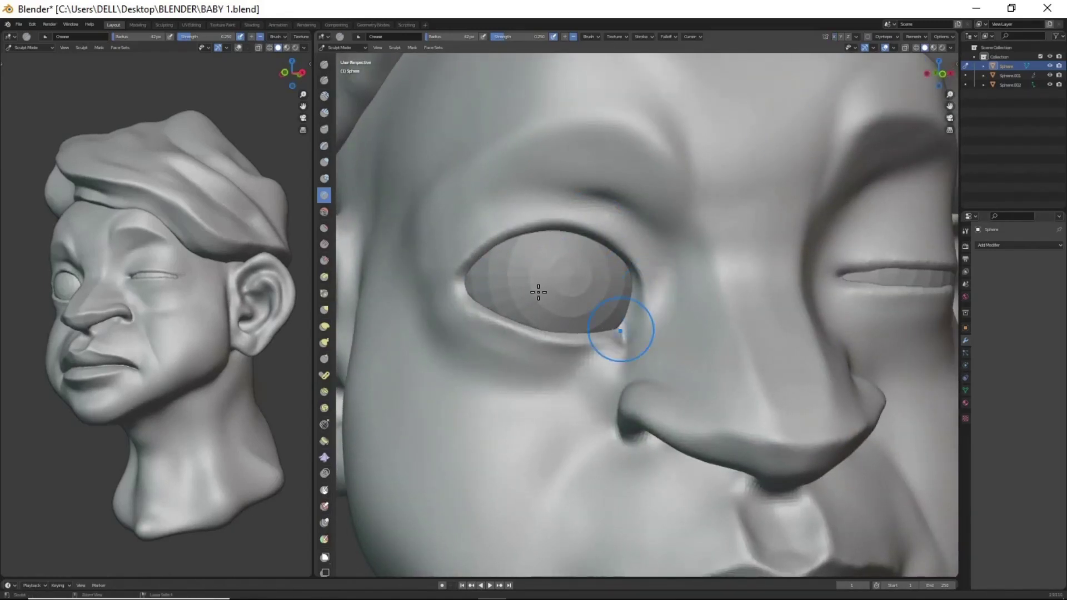
pyautogui.scroll(-3, 613, 370)
pyautogui.moveTo(612, 371)
pyautogui.mouseDown(button='middle')
pyautogui.moveTo(774, 358)
pyautogui.moveTo(582, 290)
pyautogui.mouseUp(button='middle')
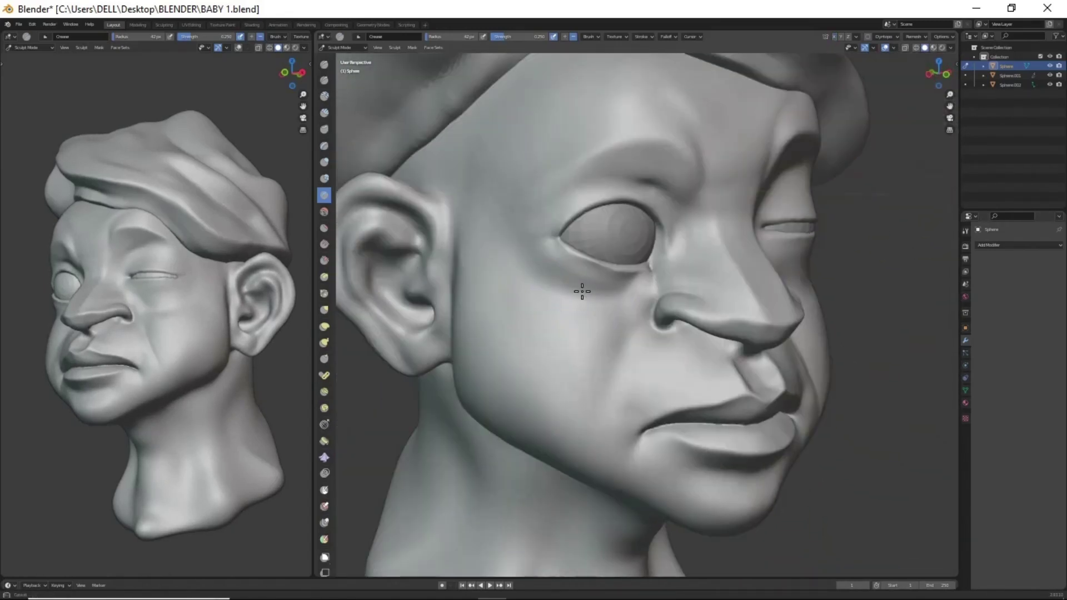
pyautogui.scroll(-3, 565, 195)
pyautogui.moveTo(565, 195); pyautogui.dragTo(554, 345, button='middle')
pyautogui.scroll(4, 659, 218)
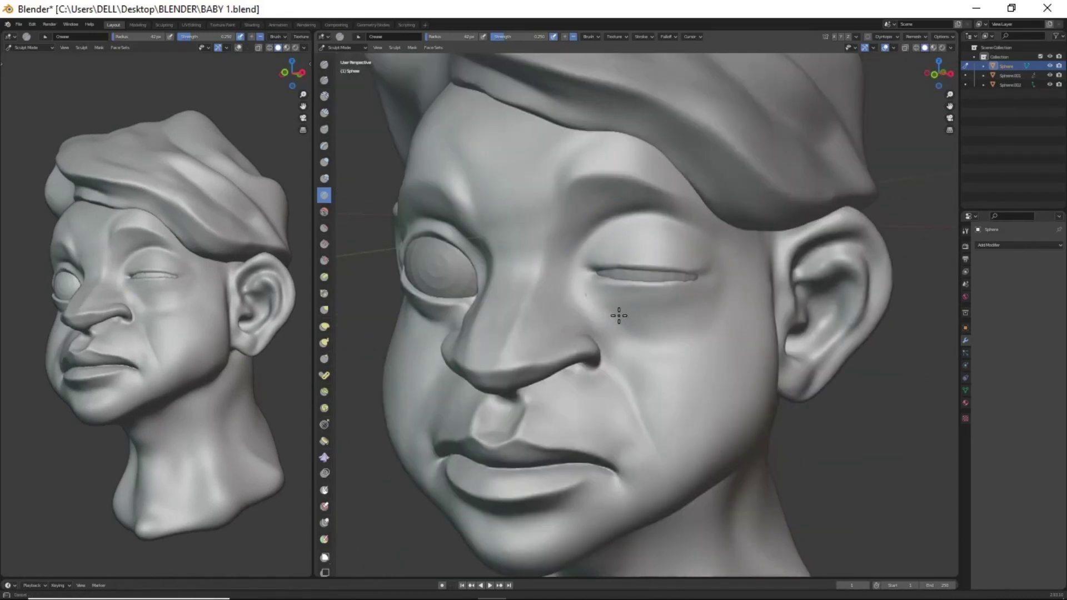
pyautogui.scroll(-4, 709, 276)
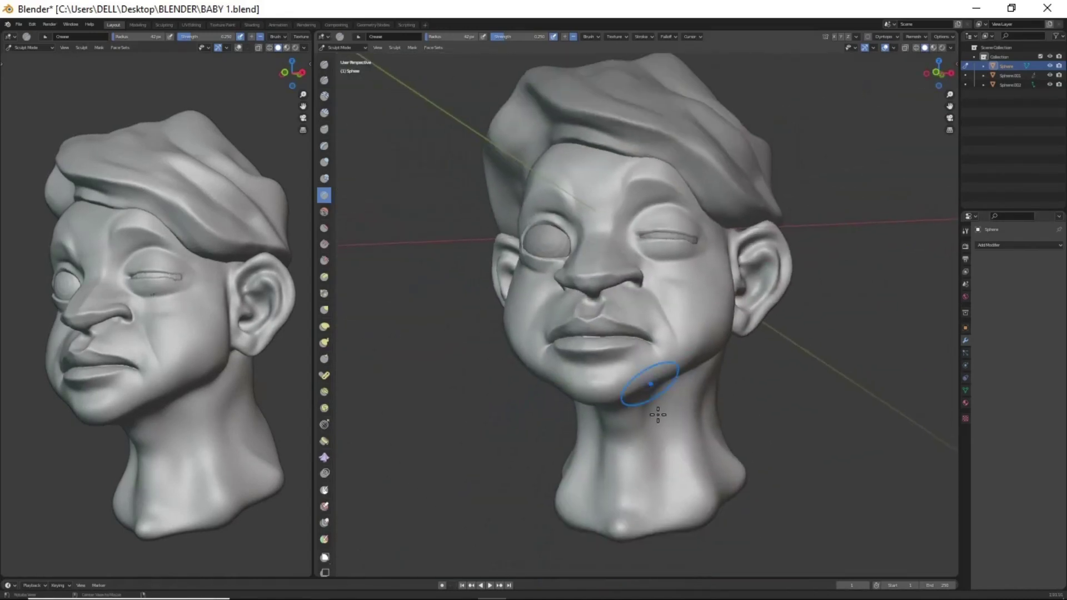
# Sculpt crisper inner folds on the ear, working from both sides
pyautogui.moveTo(655, 409); pyautogui.dragTo(714, 346, button='middle')
pyautogui.scroll(4, 714, 347)
pyautogui.moveTo(732, 464)
pyautogui.mouseDown(button='middle')
pyautogui.moveTo(739, 389)
pyautogui.moveTo(723, 217)
pyautogui.mouseUp(button='middle')
pyautogui.scroll(5, 772, 231)
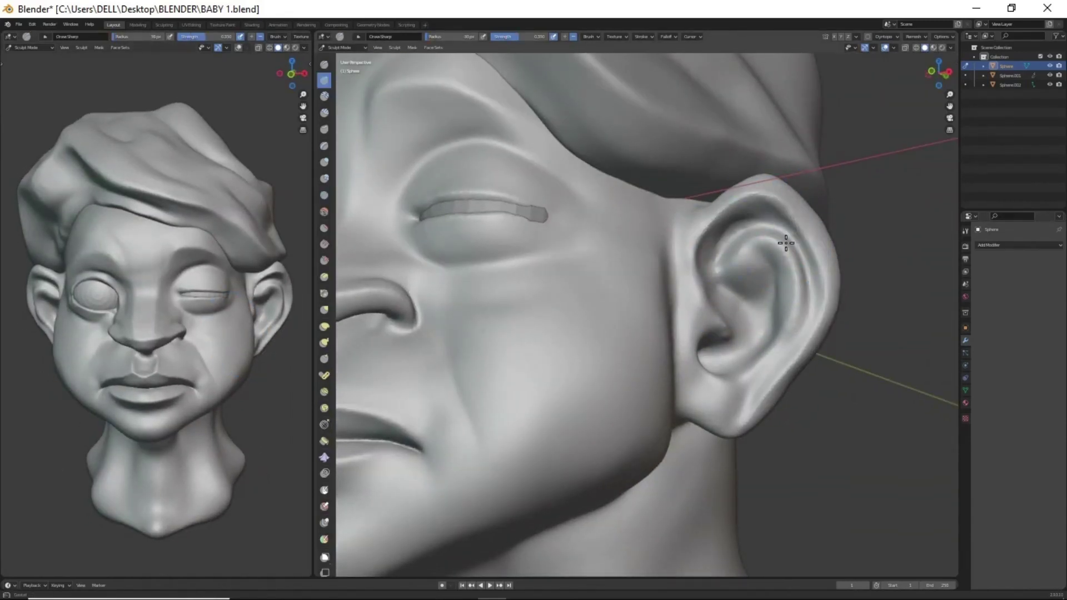
pyautogui.moveTo(671, 375); pyautogui.dragTo(715, 389, button='middle')
pyautogui.scroll(3, 649, 270)
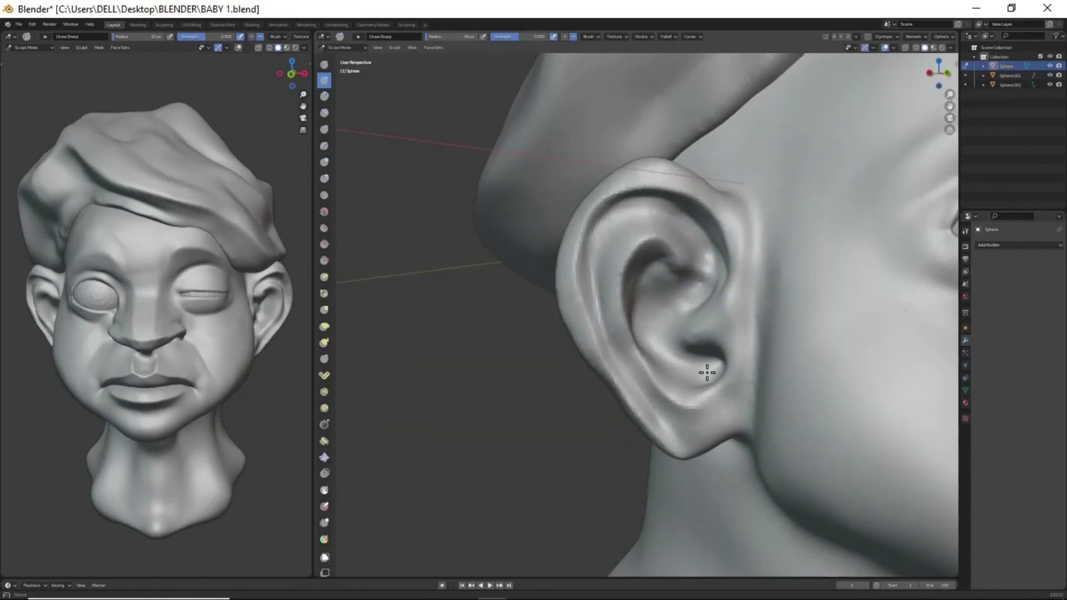
pyautogui.moveTo(697, 380)
pyautogui.mouseDown(button='middle')
pyautogui.moveTo(595, 289)
pyautogui.moveTo(633, 326)
pyautogui.moveTo(602, 312)
pyautogui.mouseUp(button='middle')
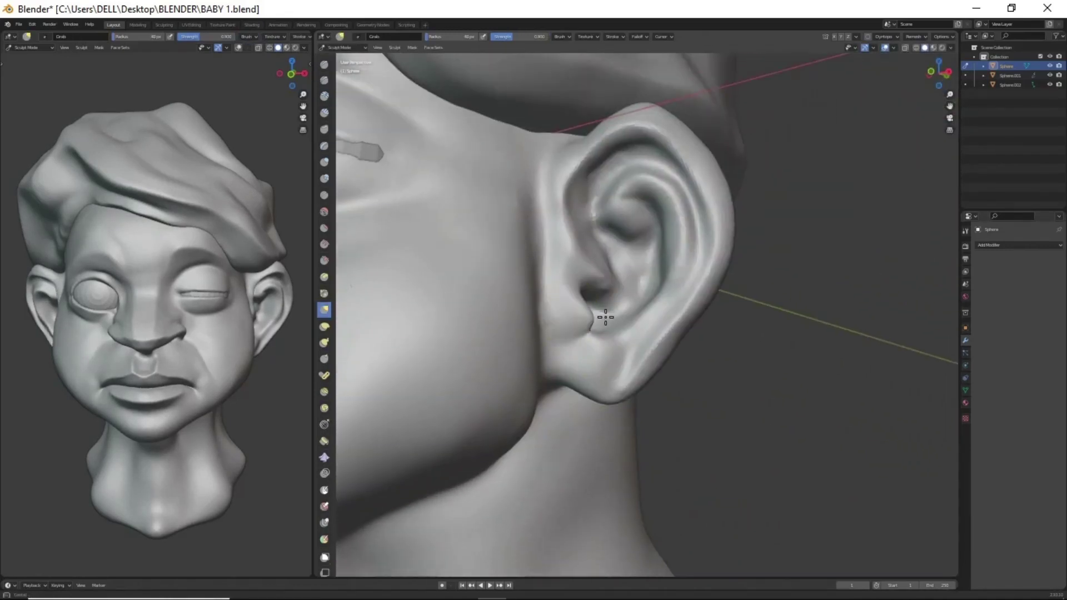
# Touch up the ear and eyelid details with the Grab and Draw brushes
pyautogui.press('g')
pyautogui.scroll(-5, 663, 432)
pyautogui.scroll(3, 663, 433)
pyautogui.press('x')
pyautogui.scroll(4, 695, 318)
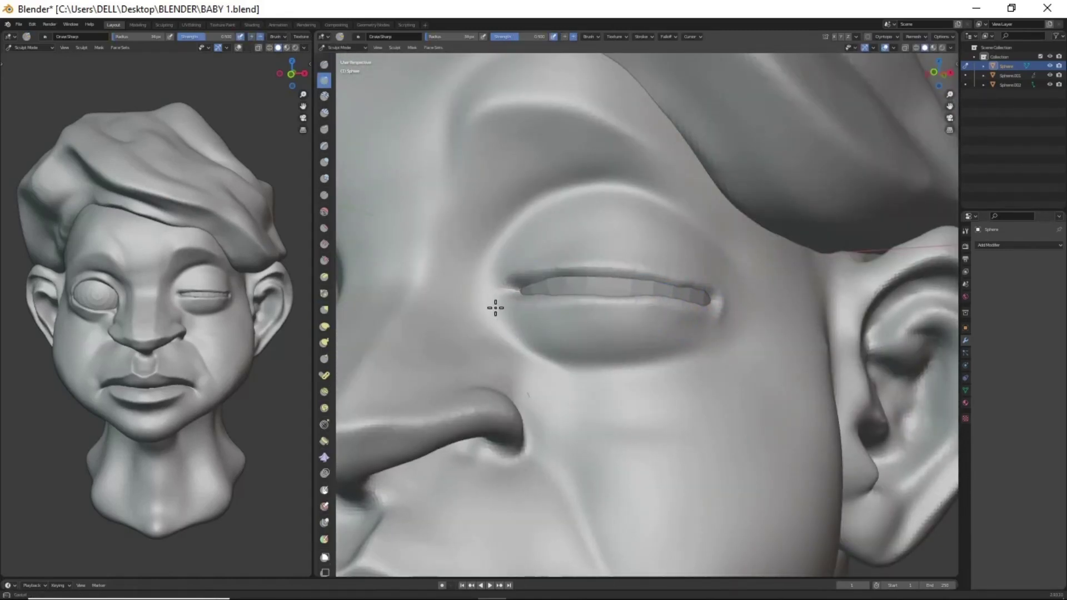
pyautogui.scroll(-5, 495, 308)
pyautogui.scroll(3, 667, 501)
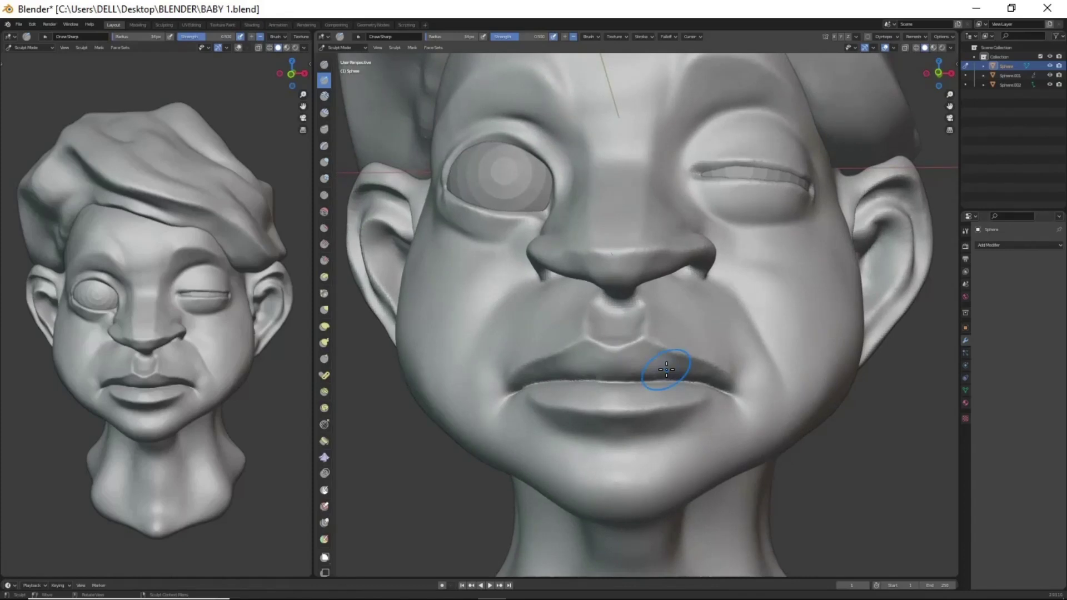
pyautogui.scroll(-2, 666, 369)
# Switch from Sculpt Mode to Object Mode and select the eye sphere
pyautogui.scroll(-4, 687, 350)
pyautogui.hotkey('ctrl', 'Tab')
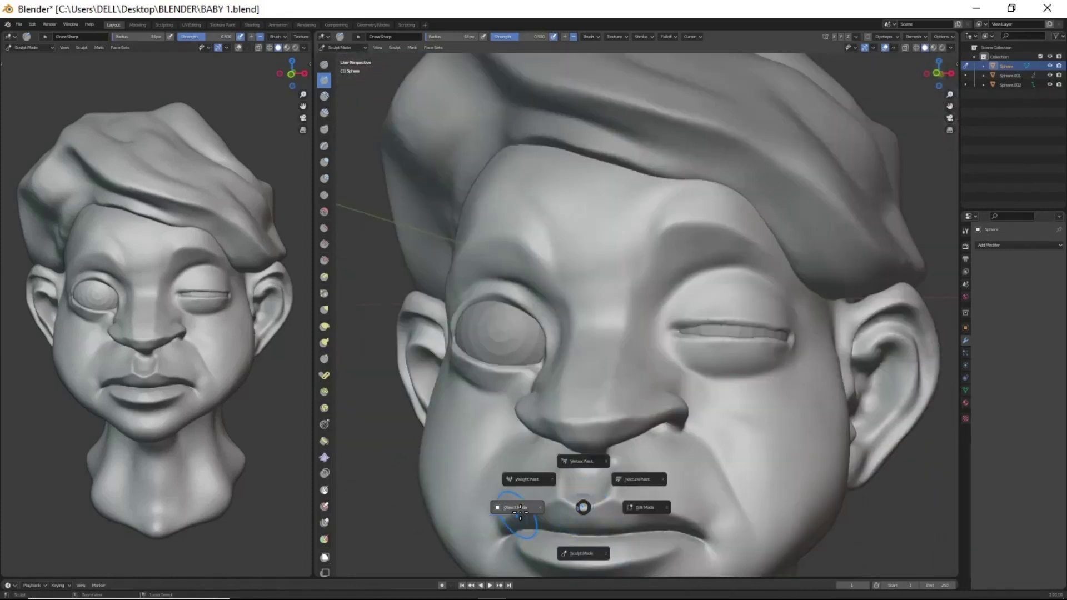
pyautogui.click(513, 505)
pyautogui.click(689, 322)
pyautogui.rightClick(459, 315)
pyautogui.click(459, 315)
pyautogui.scroll(5, 721, 372)
# Add a cube, flatten and stretch it into a thin stick at mouth level
pyautogui.hotkey('shift', 'a')
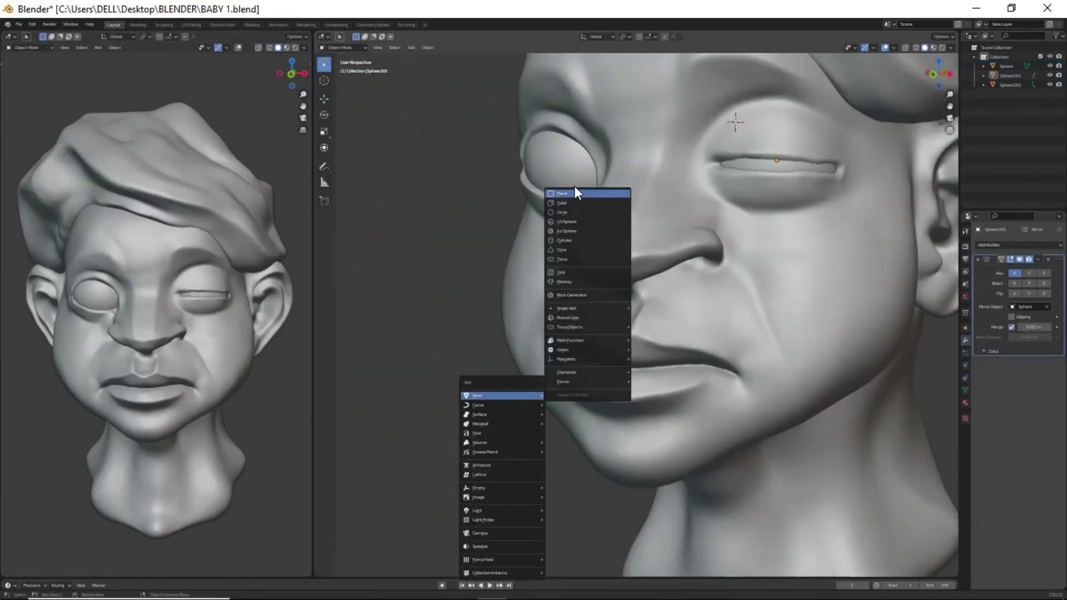
pyautogui.click(484, 401)
pyautogui.scroll(-3, 679, 309)
pyautogui.press('s')
pyautogui.press('z')
pyautogui.click(678, 309)
pyautogui.press('s')
pyautogui.press('y')
pyautogui.press('x')
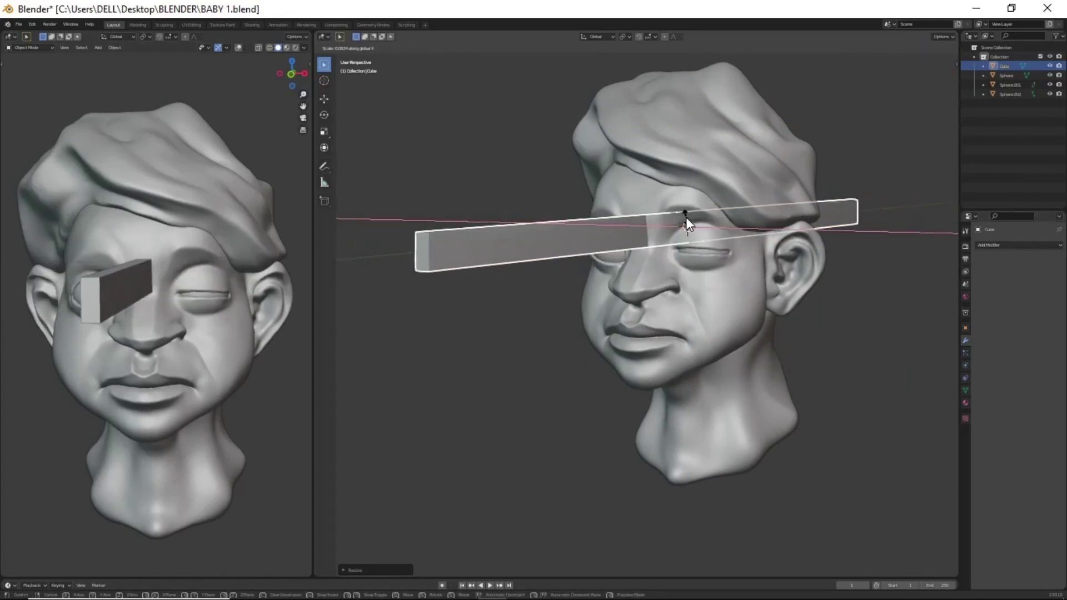
pyautogui.press('g')
pyautogui.moveTo(653, 255); pyautogui.dragTo(635, 311, button='middle')
pyautogui.click(648, 452)
# Scale down the cylinder earring and place it at the earlobe
pyautogui.press('s')
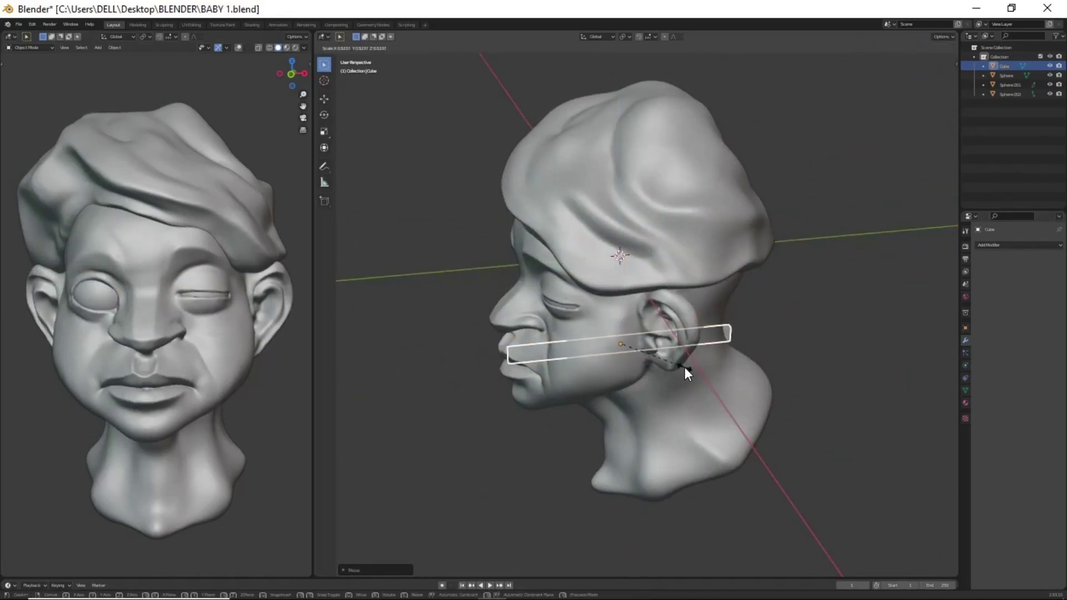
pyautogui.press('z')
pyautogui.press('z')
pyautogui.scroll(4, 559, 400)
pyautogui.scroll(-4, 527, 382)
pyautogui.scroll(2, 761, 422)
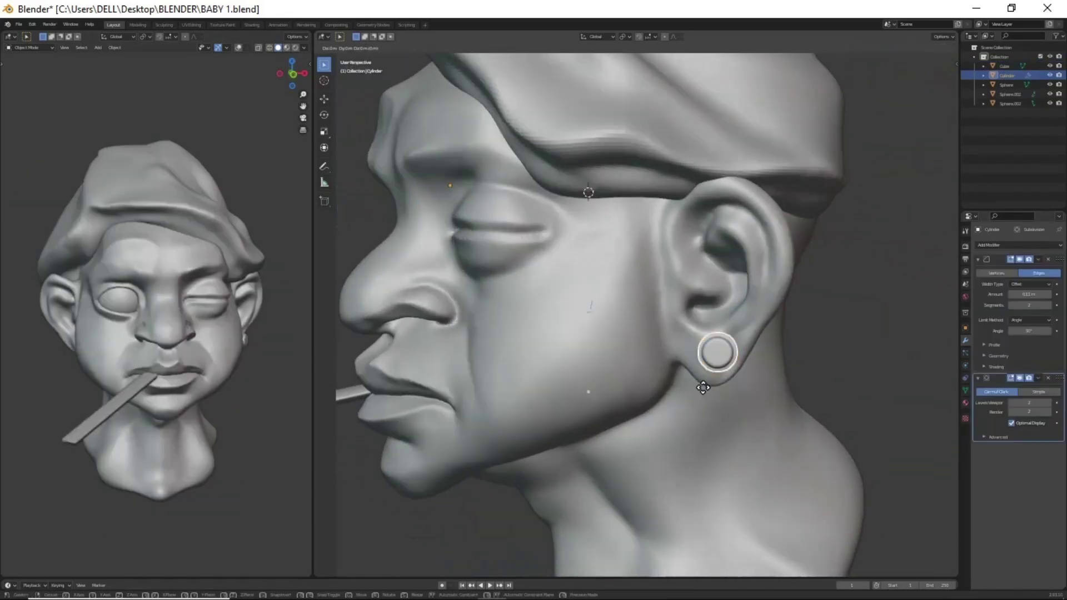
pyautogui.click(699, 425)
pyautogui.press('g')
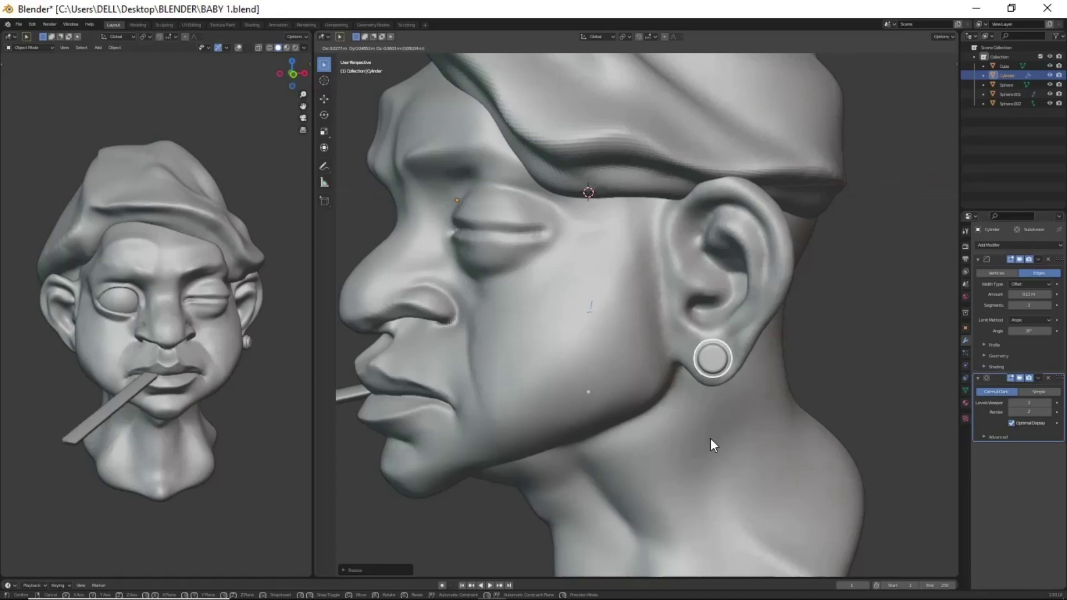
pyautogui.click(710, 438)
# Shift the earring along X, rotate it about X, and reseat it in the earlobe
pyautogui.moveTo(710, 438)
pyautogui.mouseDown(button='middle')
pyautogui.moveTo(650, 499)
pyautogui.moveTo(634, 501)
pyautogui.mouseUp(button='middle')
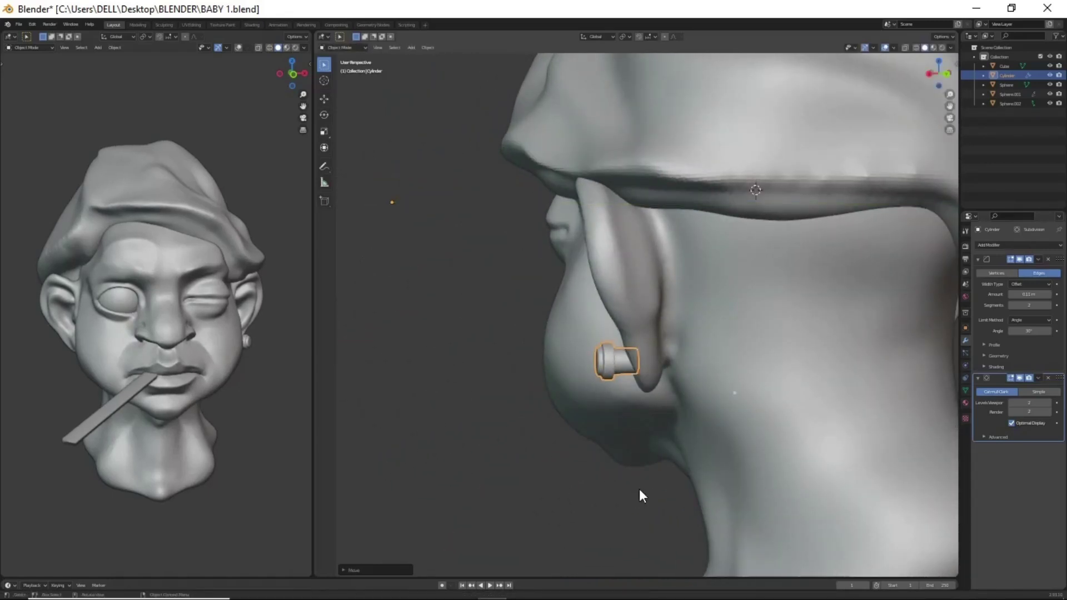
pyautogui.press('g')
pyautogui.press('x')
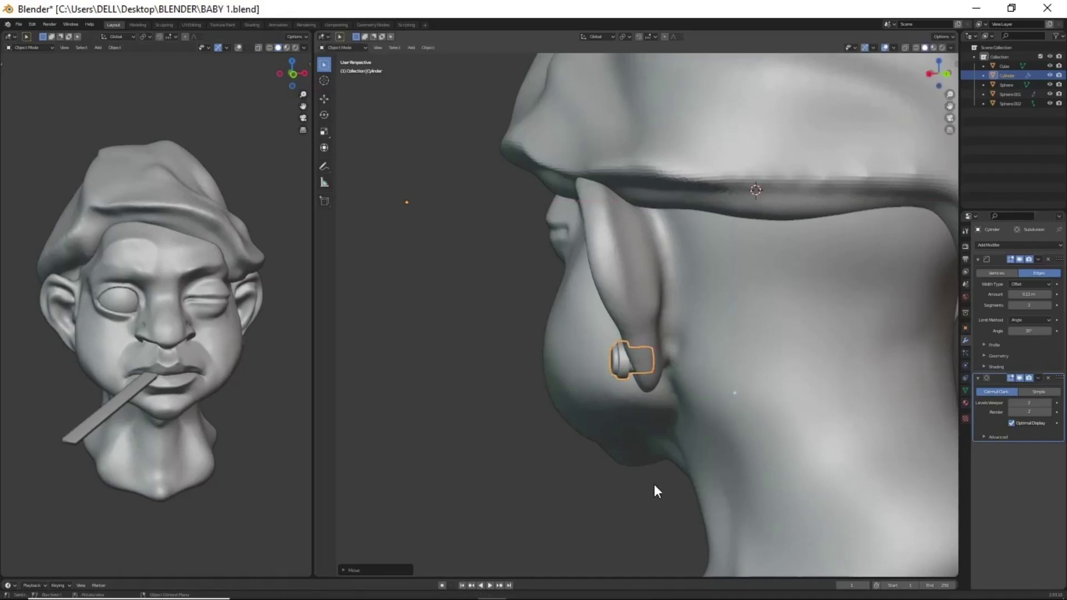
pyautogui.moveTo(655, 492)
pyautogui.mouseDown(button='middle')
pyautogui.moveTo(783, 495)
pyautogui.moveTo(706, 466)
pyautogui.mouseUp(button='middle')
pyautogui.press('r')
pyautogui.press('x')
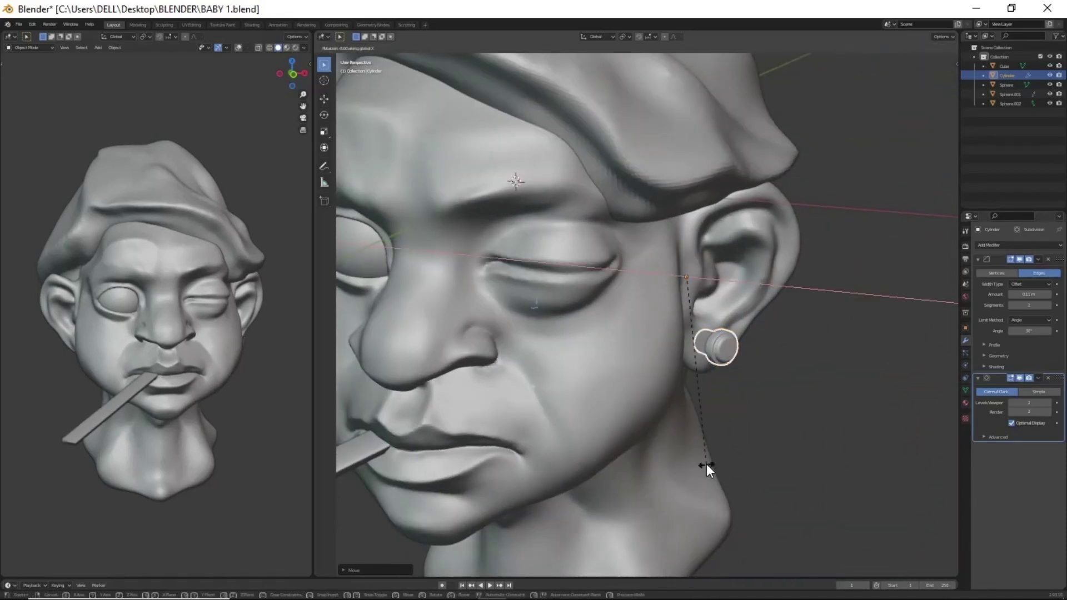
pyautogui.click(703, 456)
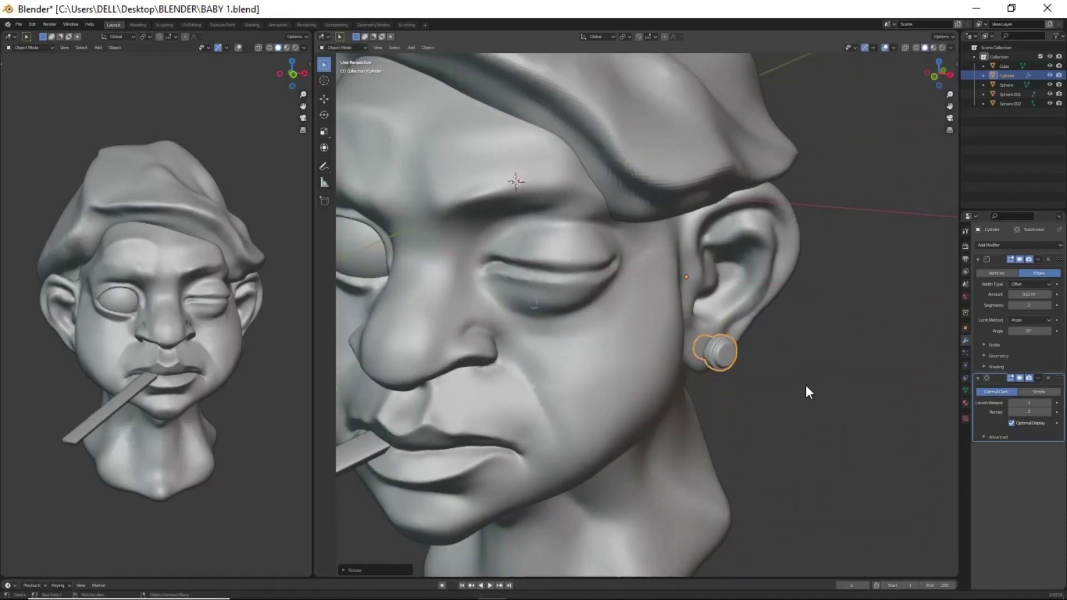
pyautogui.moveTo(809, 392)
pyautogui.mouseDown(button='middle')
pyautogui.moveTo(691, 413)
pyautogui.moveTo(640, 387)
pyautogui.moveTo(706, 406)
pyautogui.moveTo(802, 497)
pyautogui.moveTo(782, 425)
pyautogui.mouseUp(button='middle')
pyautogui.press('g')
pyautogui.click(682, 404)
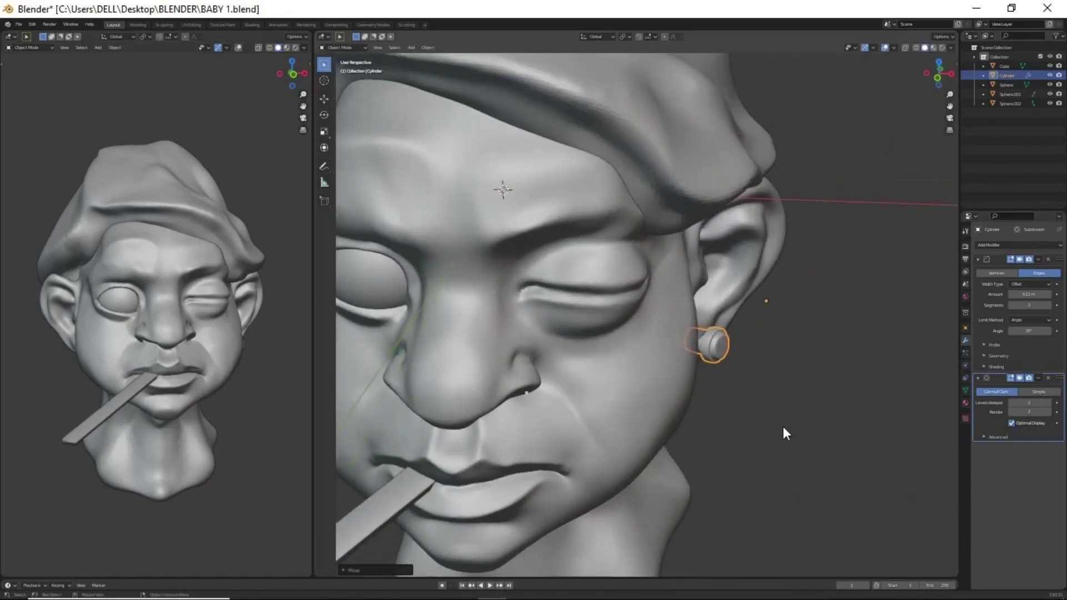
# Add a Mirror modifier to the earring with Sphere as the mirror object
pyautogui.click(988, 246)
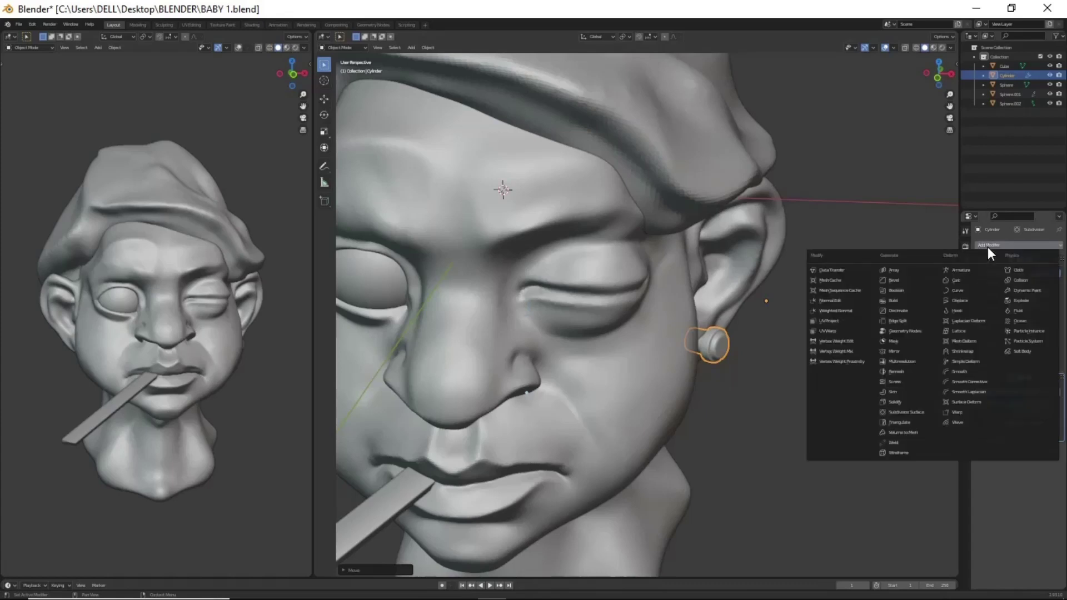
pyautogui.click(891, 353)
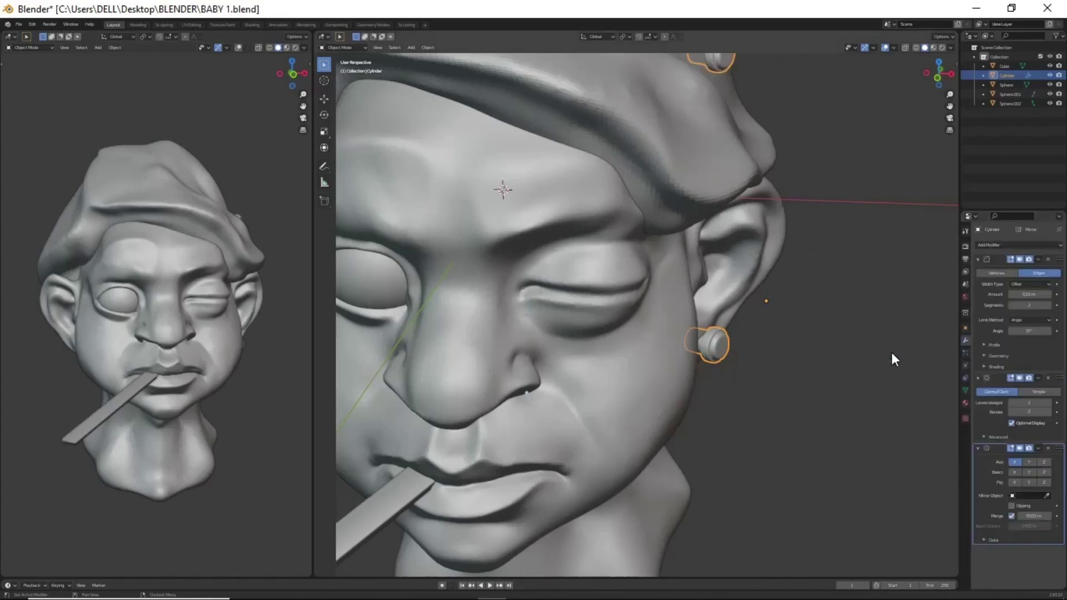
pyautogui.click(662, 337)
pyautogui.scroll(-5, 655, 361)
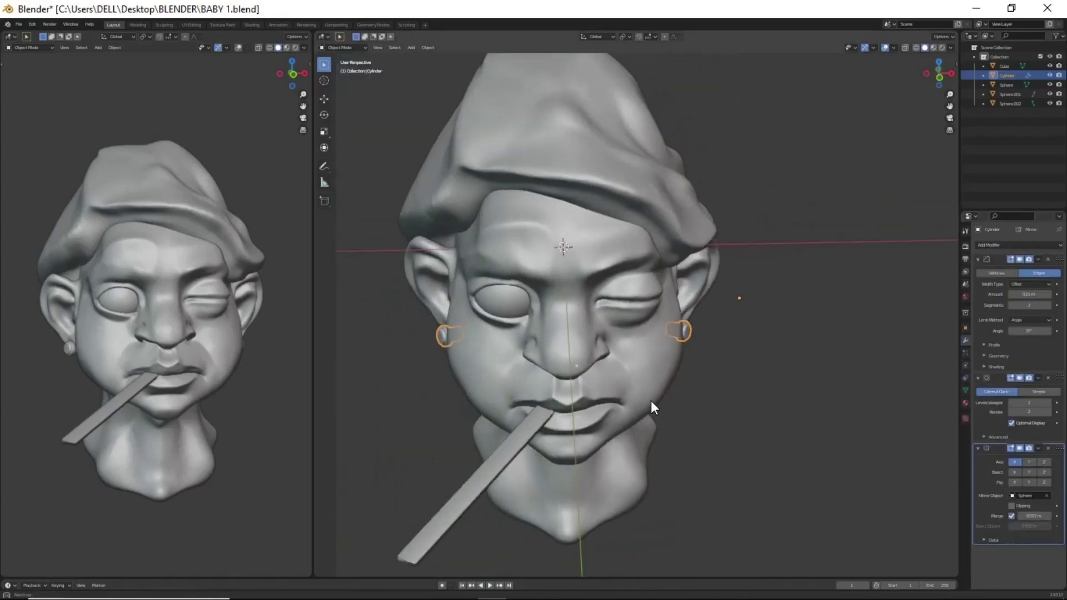
pyautogui.moveTo(652, 402)
pyautogui.mouseDown(button='middle')
pyautogui.moveTo(661, 373)
pyautogui.moveTo(637, 362)
pyautogui.mouseUp(button='middle')
pyautogui.scroll(3, 527, 407)
pyautogui.moveTo(527, 407)
pyautogui.mouseDown(button='middle')
pyautogui.moveTo(577, 421)
pyautogui.moveTo(388, 367)
pyautogui.mouseUp(button='middle')
# Raise the earring slightly along Z, then reselect the head object
pyautogui.press('g')
pyautogui.press('z')
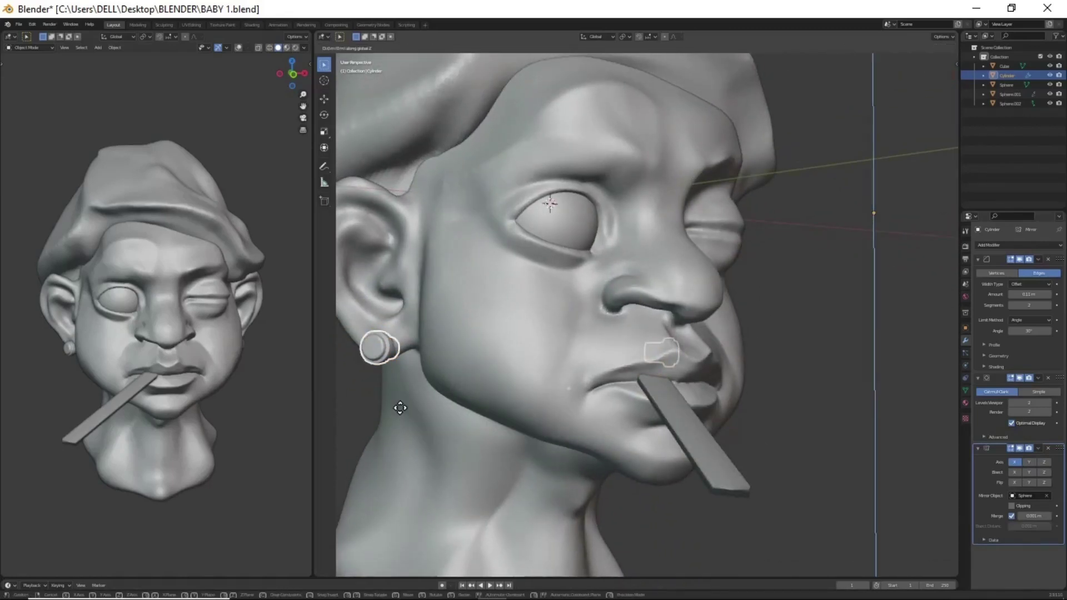
pyautogui.scroll(-4, 548, 402)
pyautogui.moveTo(549, 401)
pyautogui.mouseDown(button='middle')
pyautogui.moveTo(537, 397)
pyautogui.moveTo(741, 358)
pyautogui.moveTo(753, 429)
pyautogui.moveTo(798, 448)
pyautogui.moveTo(770, 442)
pyautogui.moveTo(718, 399)
pyautogui.mouseUp(button='middle')
pyautogui.click(741, 358)
pyautogui.scroll(2, 770, 442)
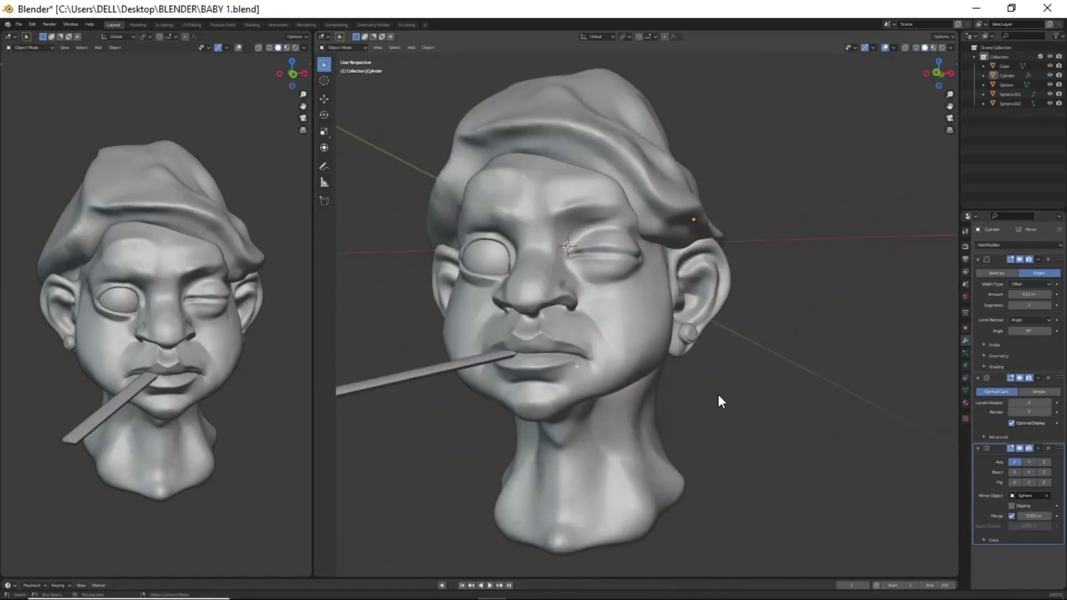
pyautogui.scroll(2, 719, 399)
pyautogui.click(695, 336)
pyautogui.click(773, 347)
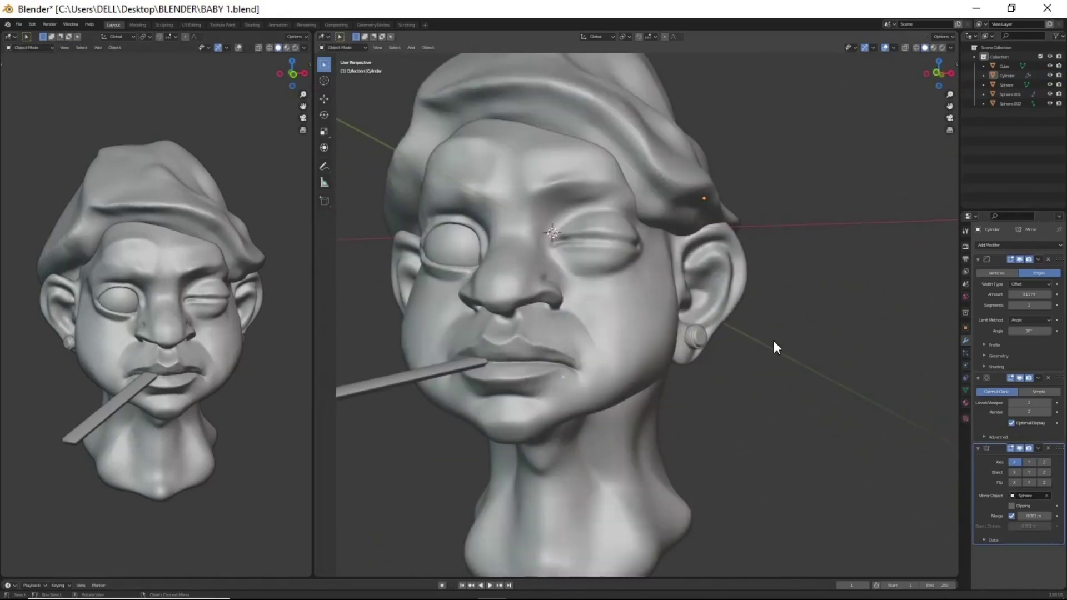
pyautogui.click(561, 343)
pyautogui.hotkey('ctrl', 'Tab')
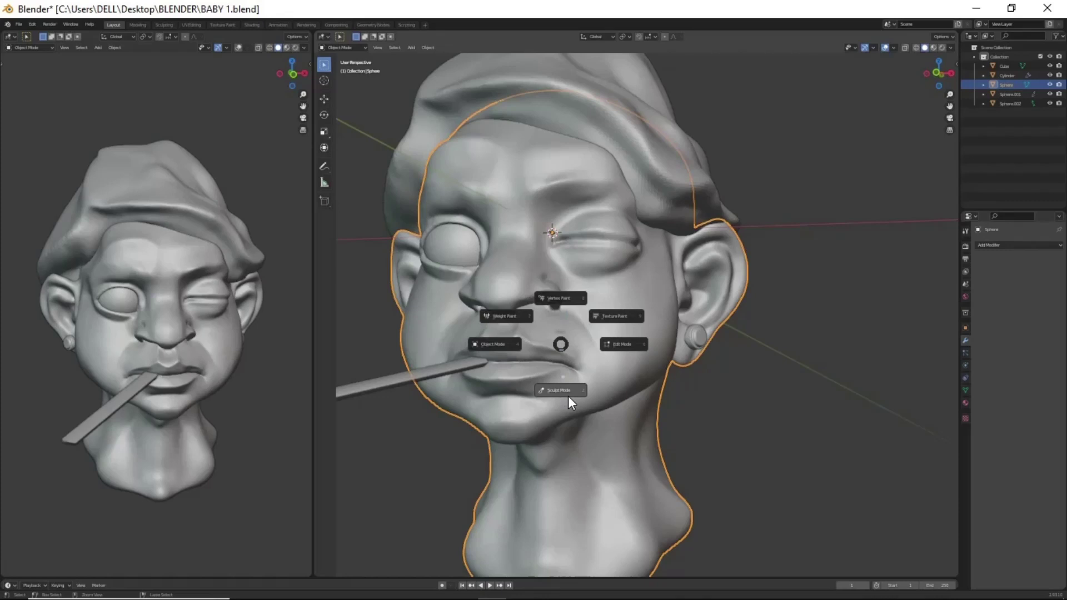
# Put the head back into Sculpt Mode and orbit it to a side profile
pyautogui.click(568, 396)
pyautogui.scroll(-2, 740, 415)
pyautogui.scroll(2, 758, 431)
pyautogui.moveTo(704, 415)
pyautogui.mouseDown(button='middle')
pyautogui.moveTo(758, 431)
pyautogui.moveTo(641, 457)
pyautogui.moveTo(589, 439)
pyautogui.mouseUp(button='middle')
pyautogui.moveTo(180, 446)
pyautogui.mouseDown(button='middle')
pyautogui.moveTo(152, 439)
pyautogui.moveTo(202, 434)
pyautogui.moveTo(34, 449)
pyautogui.moveTo(135, 436)
pyautogui.moveTo(120, 468)
pyautogui.moveTo(142, 441)
pyautogui.moveTo(133, 445)
pyautogui.mouseUp(button='middle')
pyautogui.moveTo(679, 346)
pyautogui.mouseDown(button='middle')
pyautogui.moveTo(720, 372)
pyautogui.moveTo(400, 384)
pyautogui.mouseUp(button='middle')
pyautogui.moveTo(500, 382)
pyautogui.mouseDown(button='middle')
pyautogui.moveTo(602, 440)
pyautogui.moveTo(713, 369)
pyautogui.moveTo(891, 436)
pyautogui.mouseUp(button='middle')
# Zoom and pan the view in close on the nose
pyautogui.scroll(3, 750, 346)
pyautogui.scroll(3, 788, 393)
pyautogui.scroll(-5, 788, 393)
pyautogui.scroll(2, 905, 436)
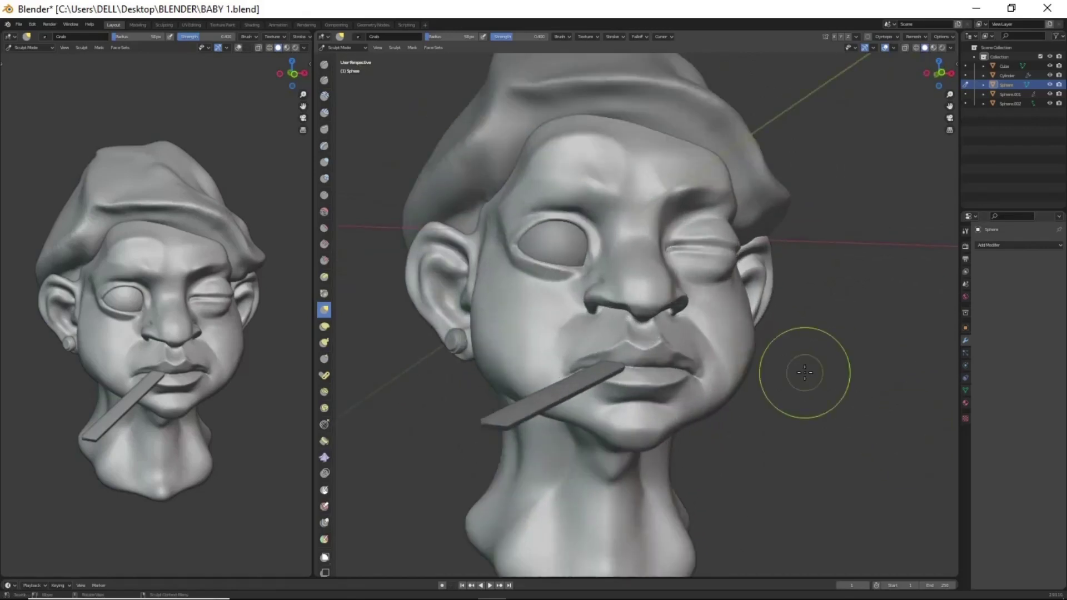
pyautogui.scroll(2, 805, 369)
pyautogui.moveTo(746, 345); pyautogui.dragTo(788, 388, button='middle')
pyautogui.scroll(2, 789, 389)
pyautogui.scroll(2, 788, 394)
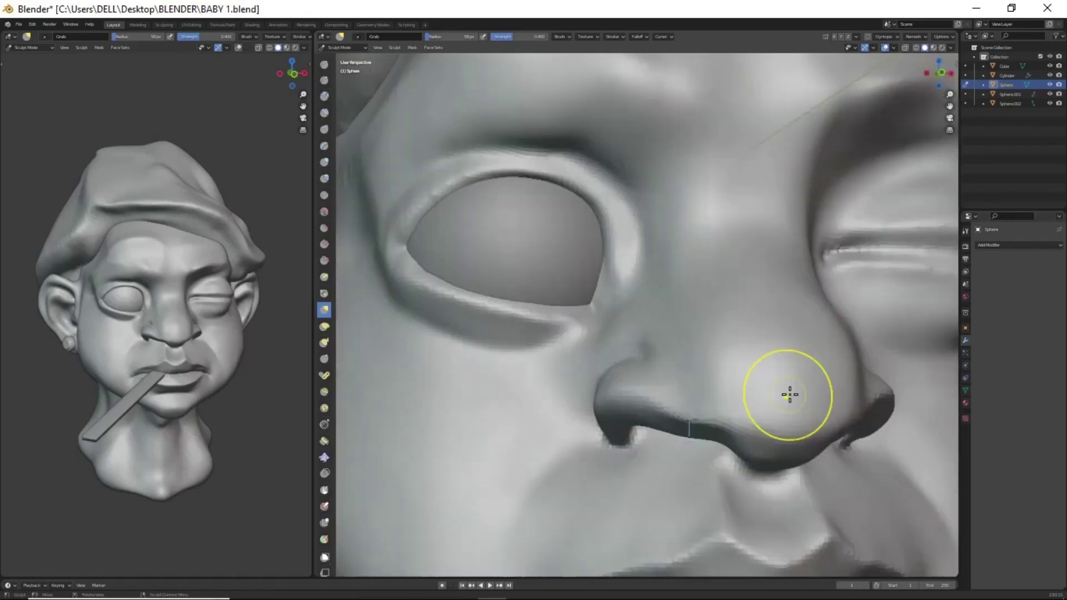